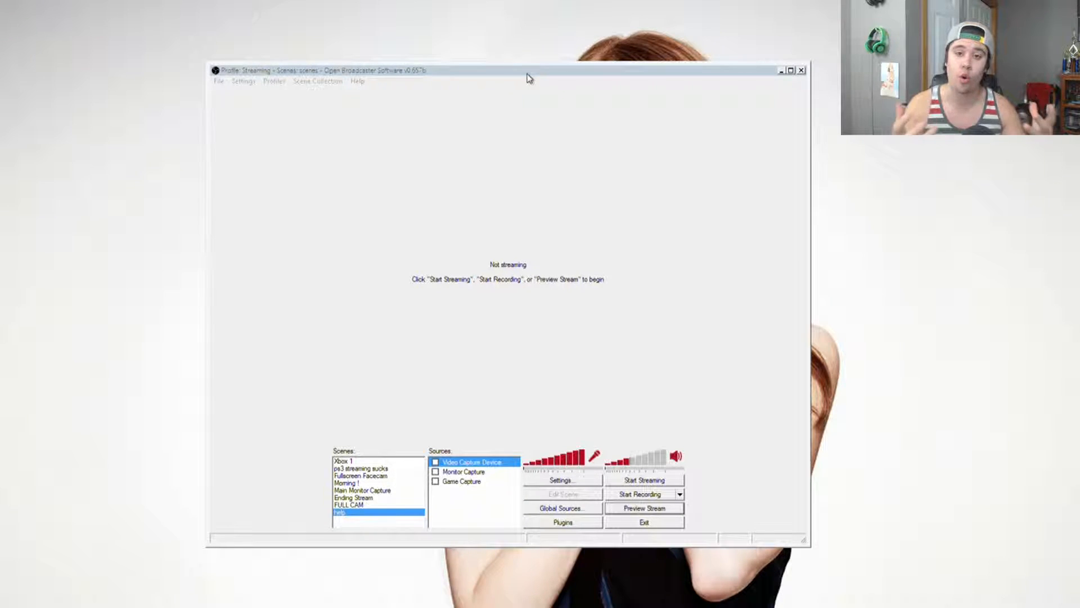
Remove the Video Capture Device, Monitor Capture and Game Capture sources from the help scene.
{"action": "left_click", "coordinate": [492, 493]}
{"action": "left_click_drag", "start_coordinate": [473, 506], "coordinate": [437, 460]}
{"action": "key", "text": "Delete"}
{"action": "key", "text": "Return"}
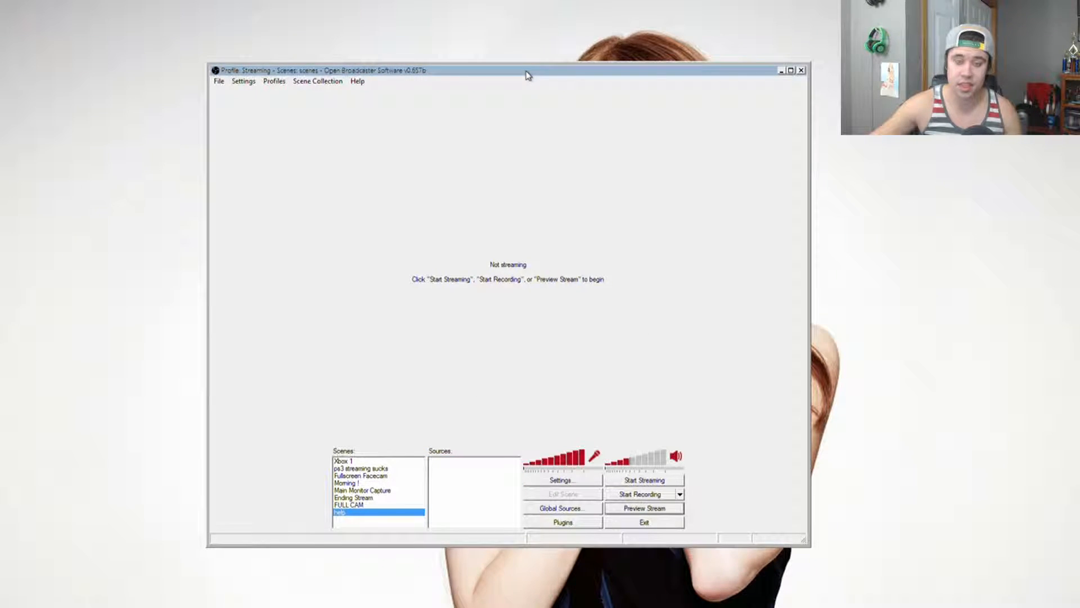
Add a new scene with the default name Scene and select it.
{"action": "left_click_drag", "start_coordinate": [529, 75], "coordinate": [545, 67]}
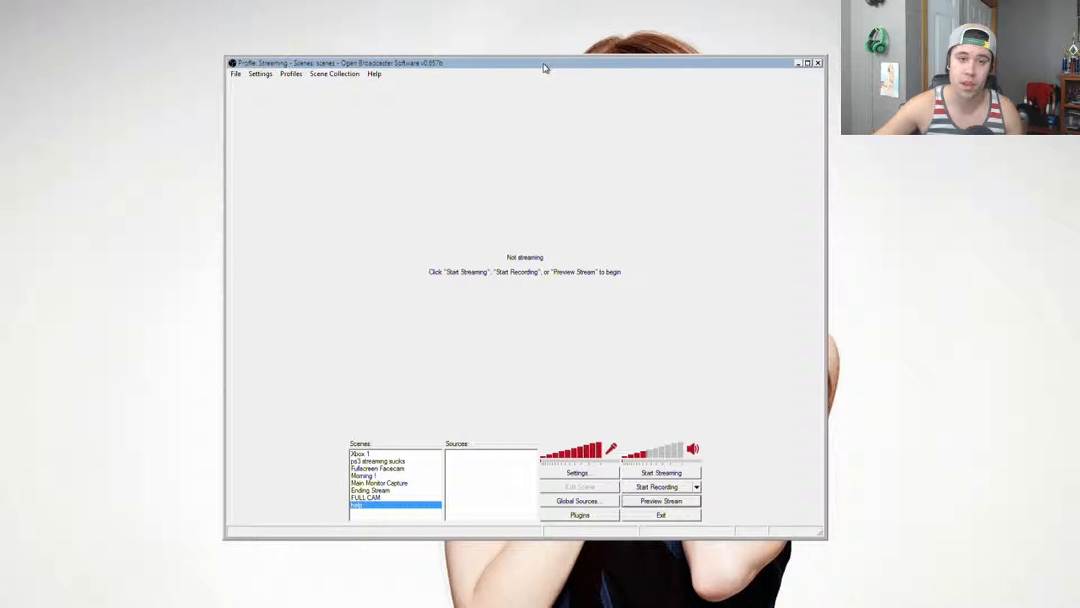
{"action": "left_click_drag", "start_coordinate": [543, 68], "coordinate": [550, 62]}
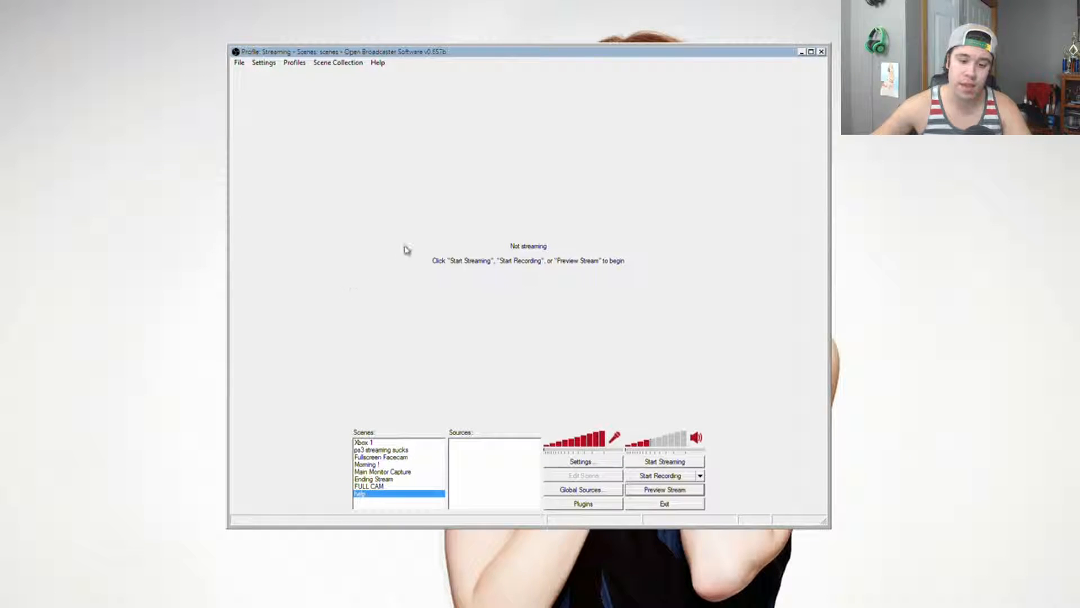
{"action": "right_click", "coordinate": [385, 497]}
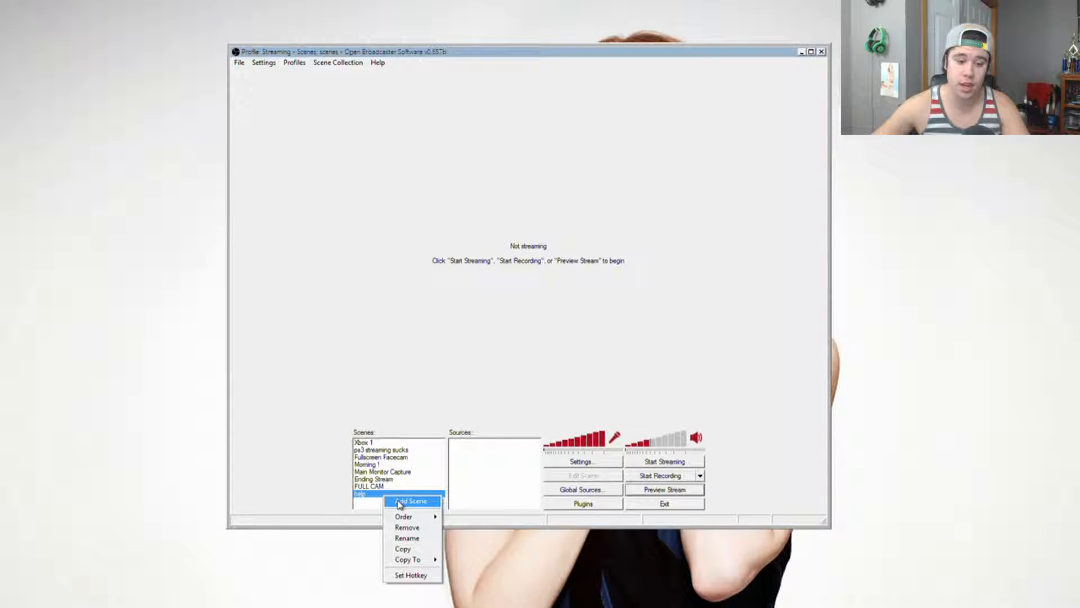
{"action": "left_click", "coordinate": [408, 501]}
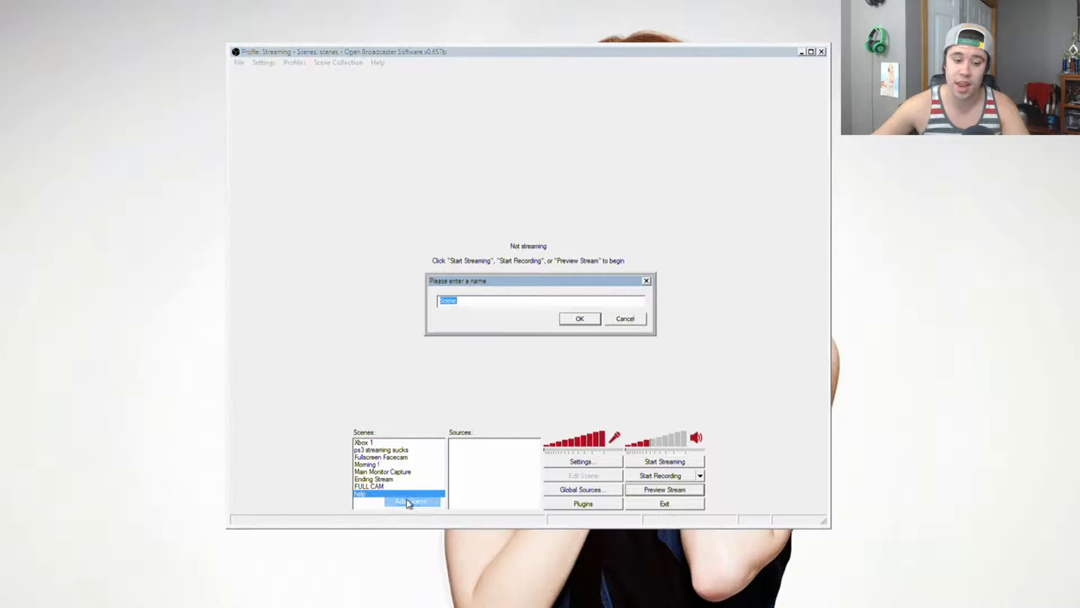
{"action": "left_click", "coordinate": [585, 319]}
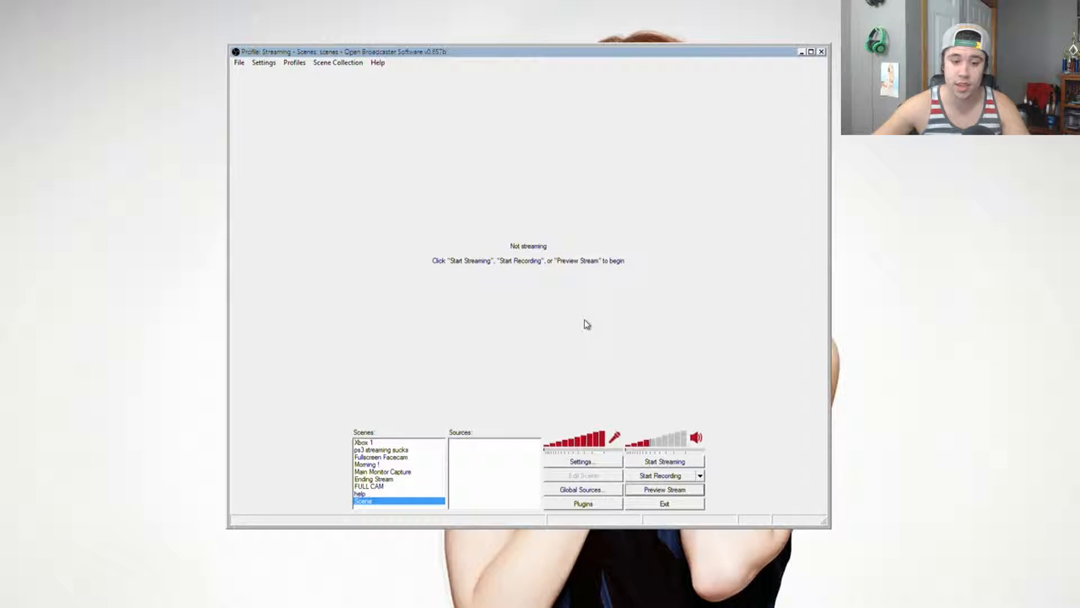
{"action": "left_click", "coordinate": [397, 501]}
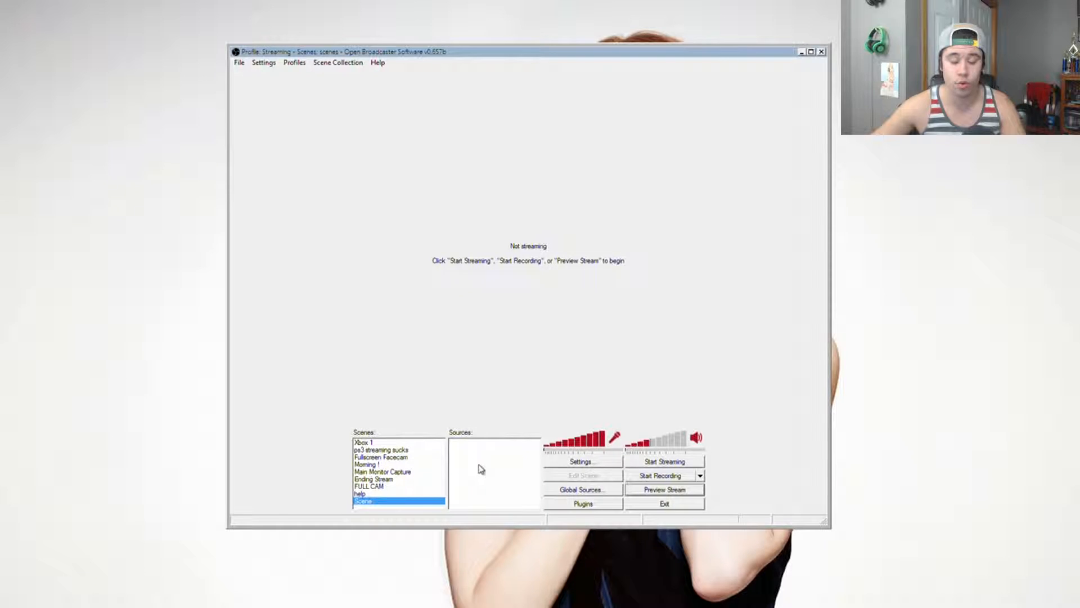
{"action": "right_click", "coordinate": [480, 449]}
{"action": "mouse_move", "coordinate": [496, 453]}
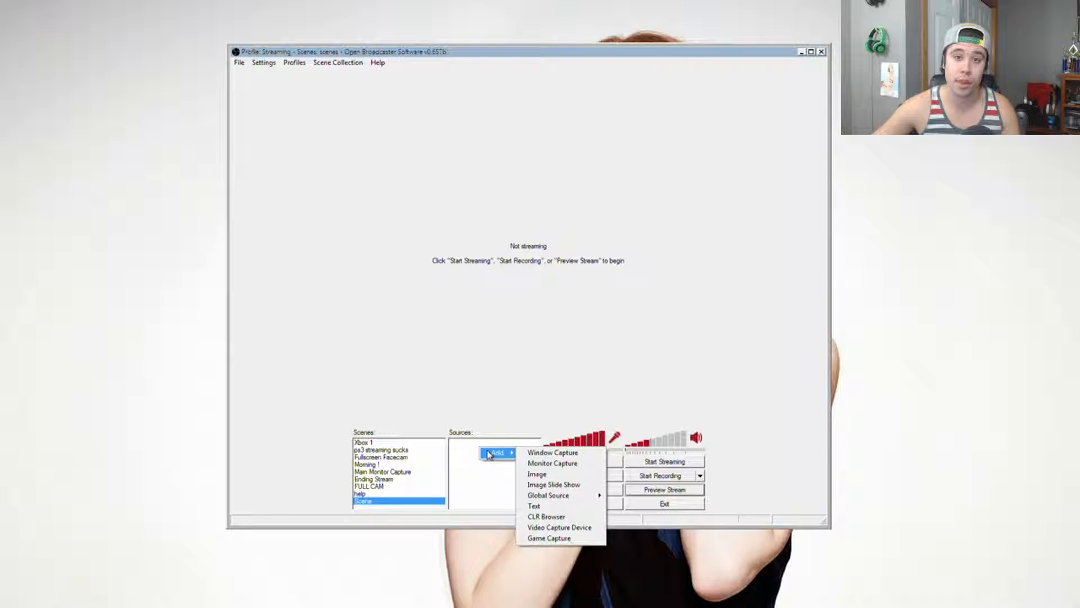
{"action": "left_click", "coordinate": [475, 450]}
Add a Game Capture source to the new scene, keeping the default name.
{"action": "right_click", "coordinate": [477, 447]}
{"action": "mouse_move", "coordinate": [506, 458]}
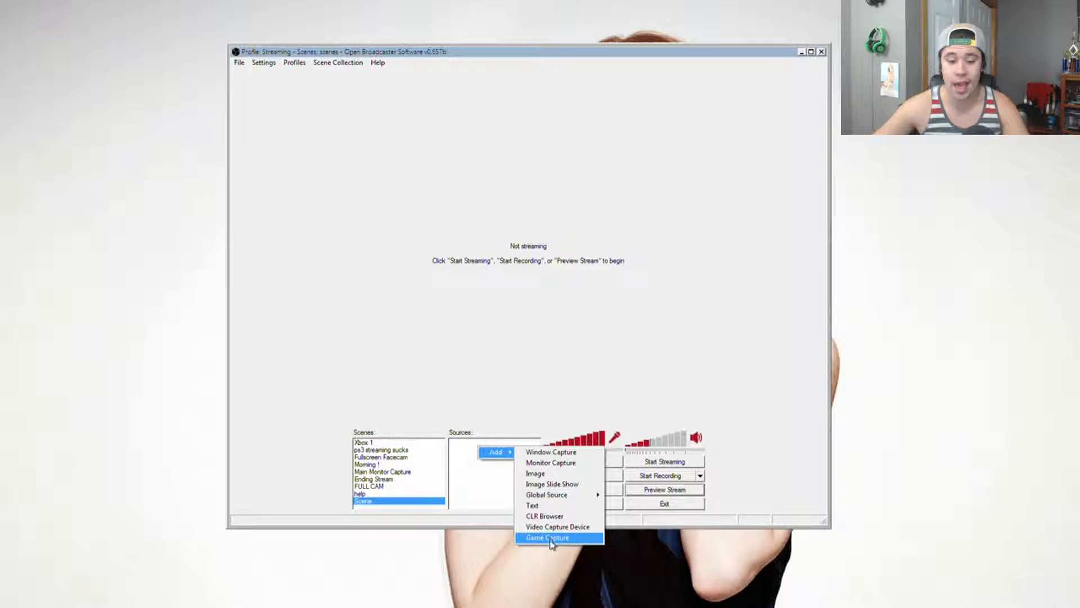
{"action": "left_click", "coordinate": [549, 537]}
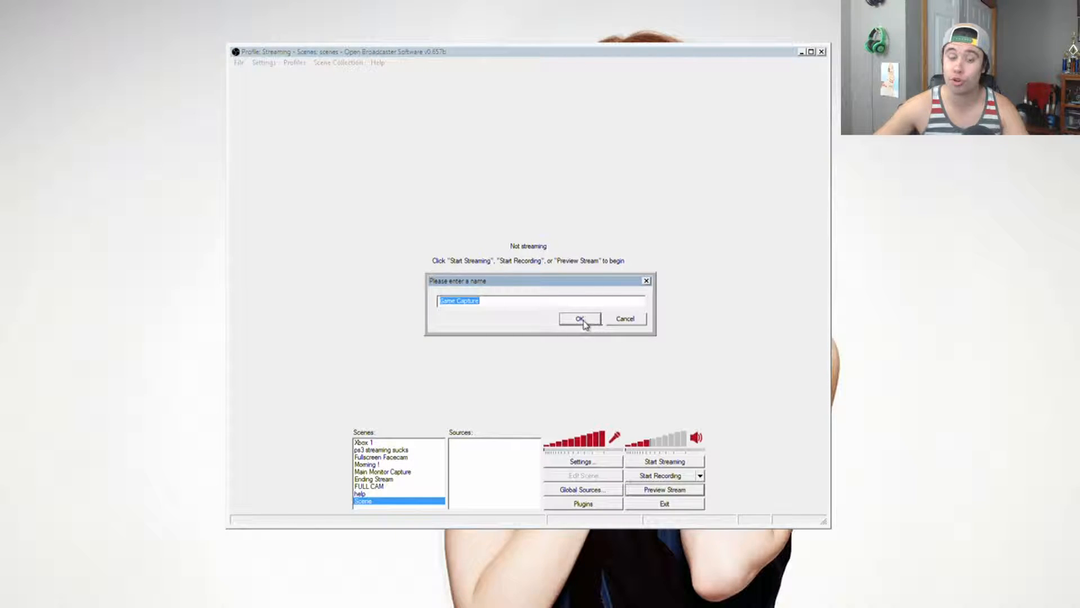
{"action": "left_click", "coordinate": [582, 319]}
Configure the game capture to stretch the image to screen and ignore aspect ratio, with Logitech Webcam Software as the refreshed application choice.
{"action": "left_click_drag", "start_coordinate": [548, 85], "coordinate": [644, 101]}
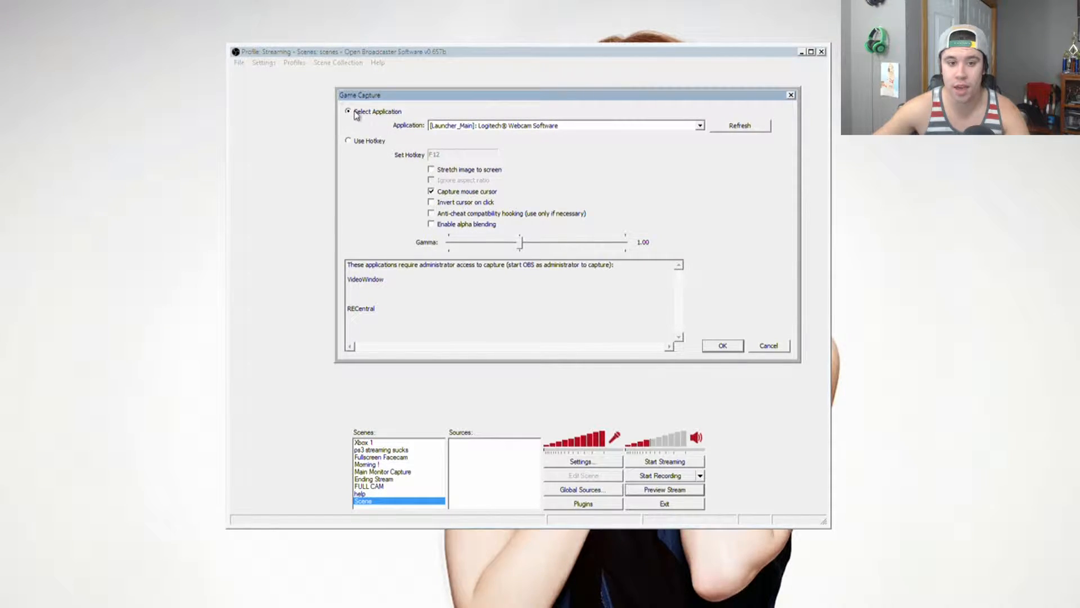
{"action": "left_click_drag", "start_coordinate": [488, 101], "coordinate": [486, 97]}
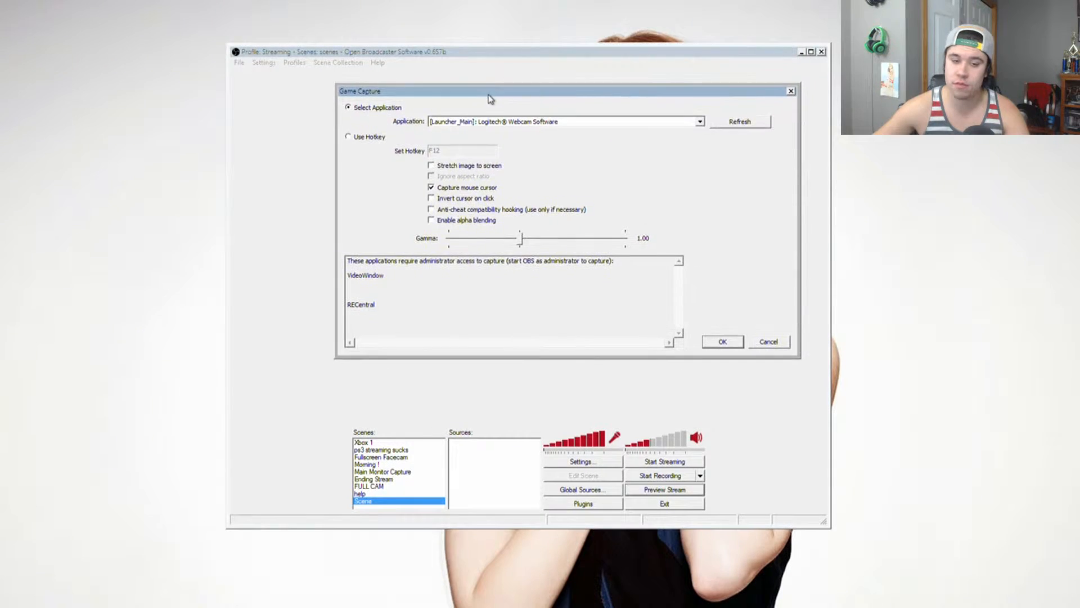
{"action": "left_click", "coordinate": [429, 168]}
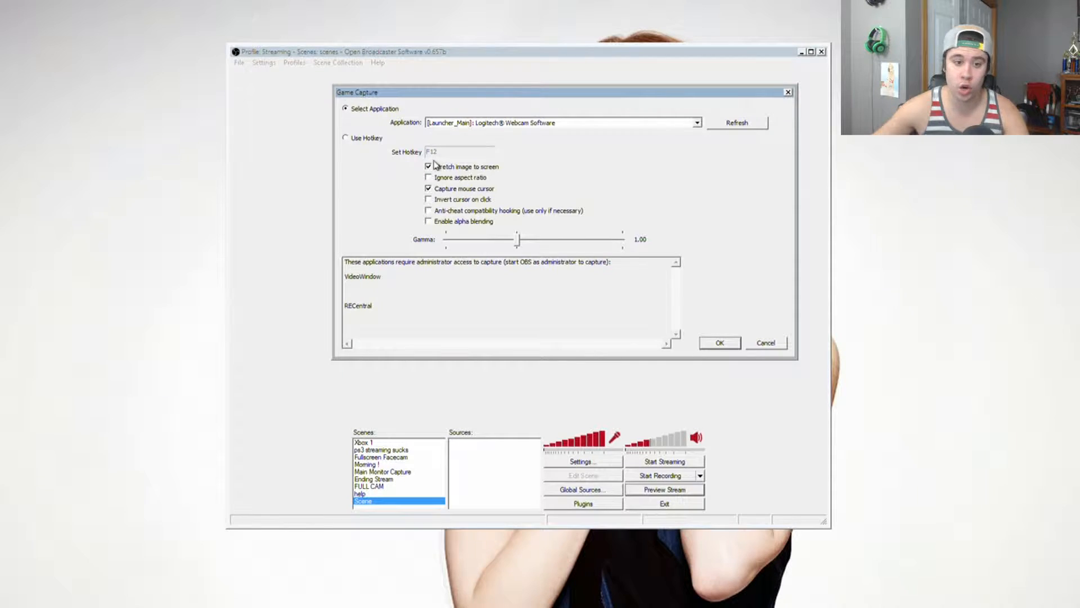
{"action": "left_click", "coordinate": [429, 177]}
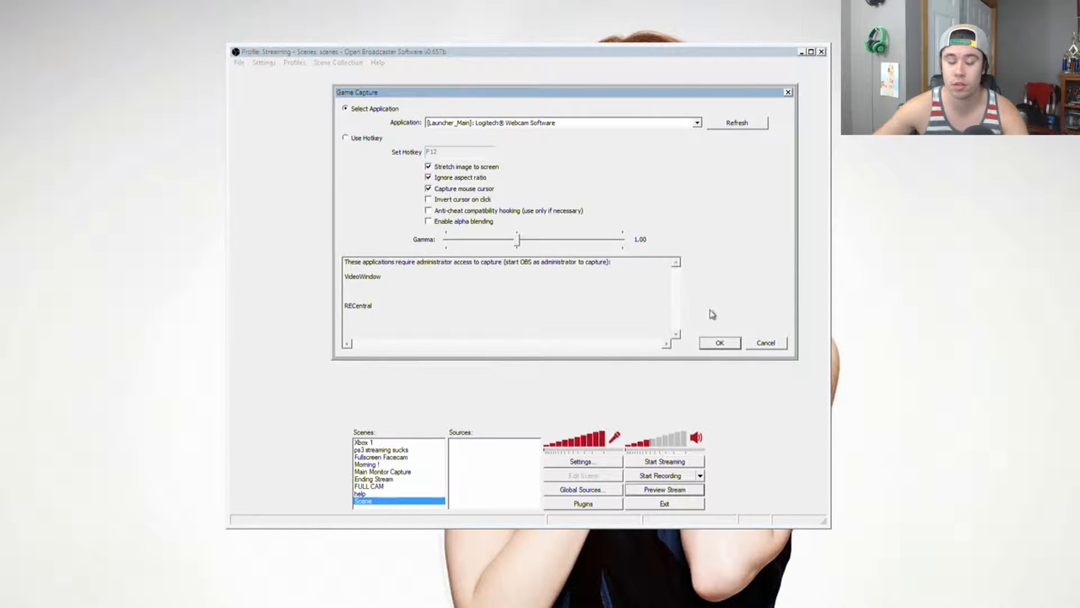
{"action": "left_click", "coordinate": [737, 128]}
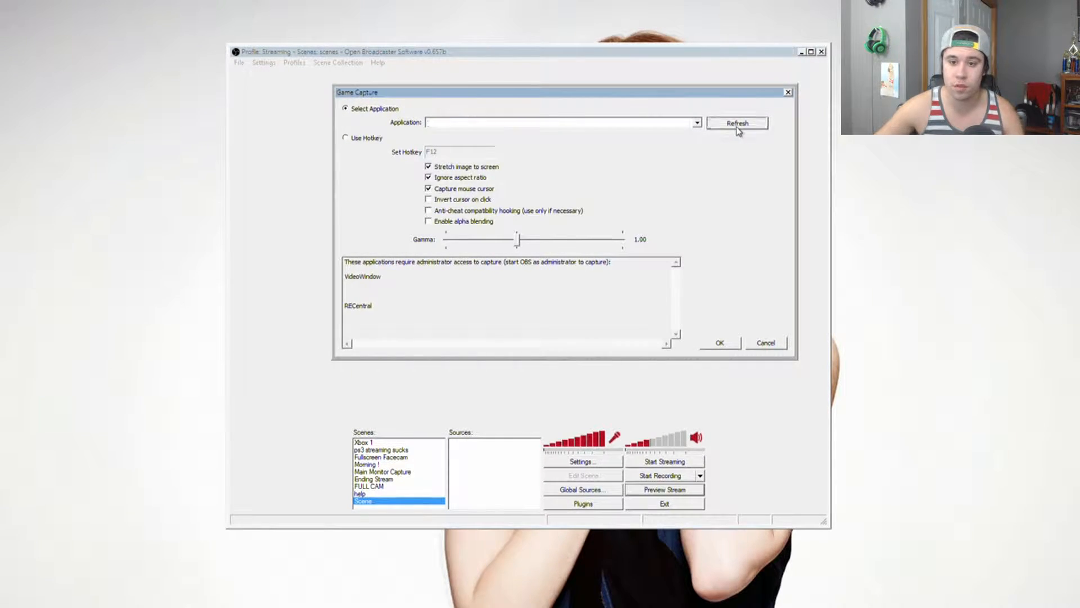
{"action": "left_click", "coordinate": [697, 123]}
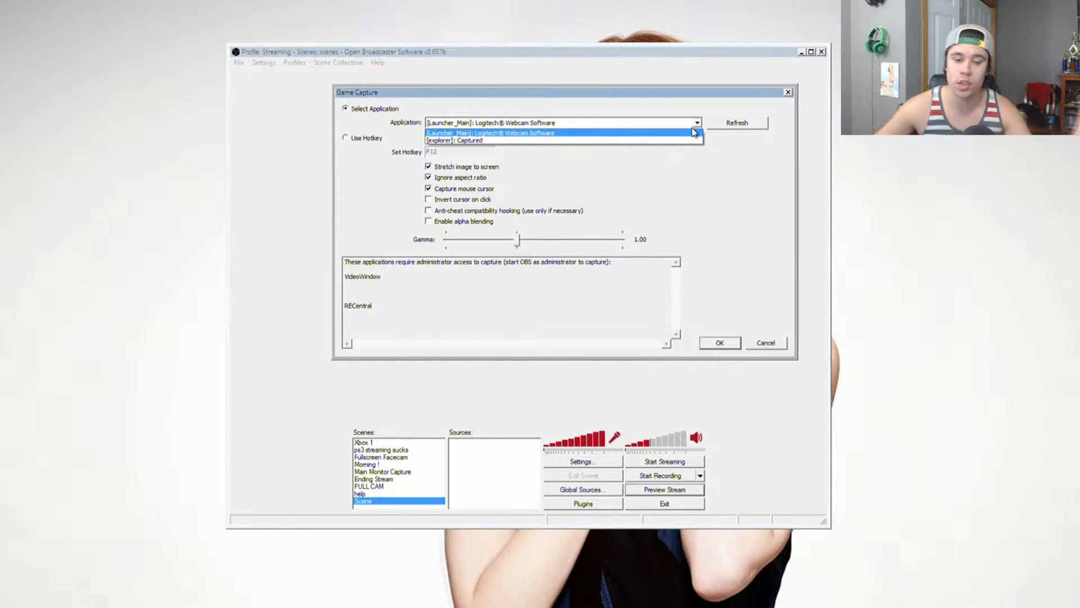
{"action": "left_click", "coordinate": [588, 133]}
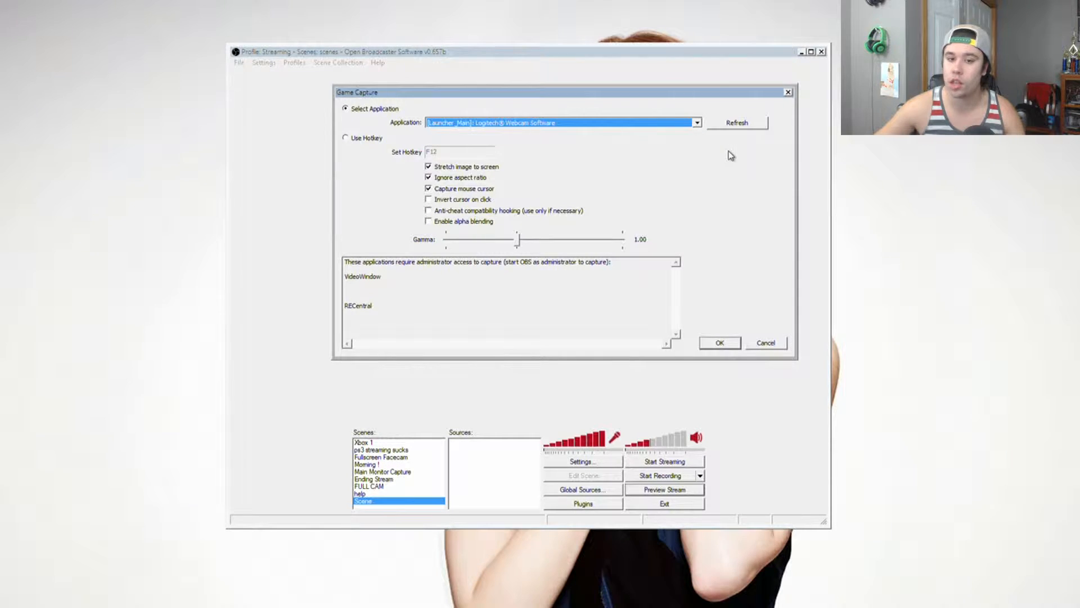
{"action": "left_click", "coordinate": [721, 344]}
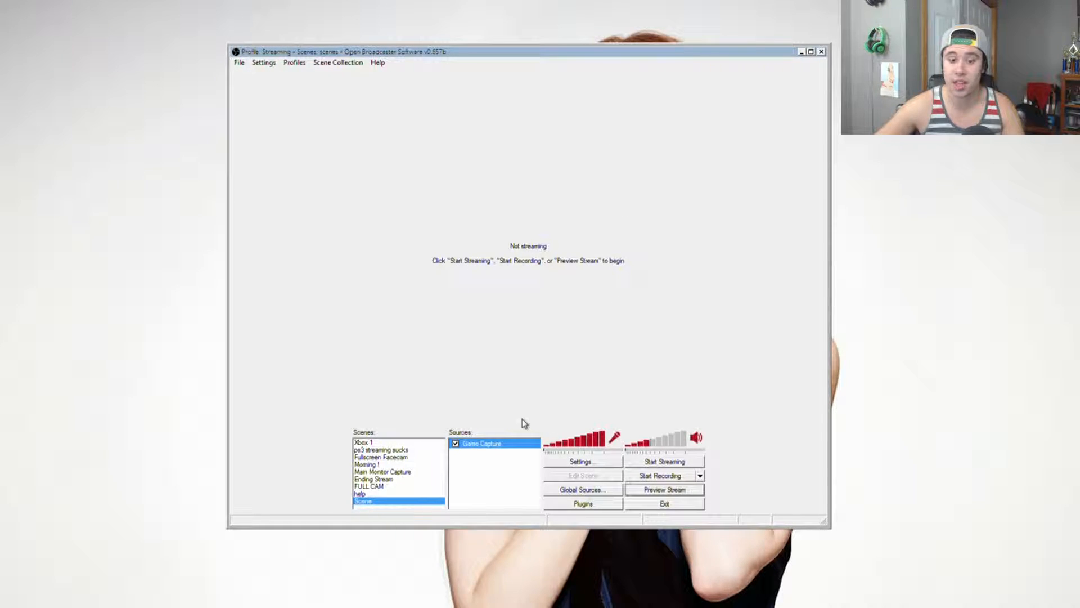
{"action": "left_click", "coordinate": [594, 368]}
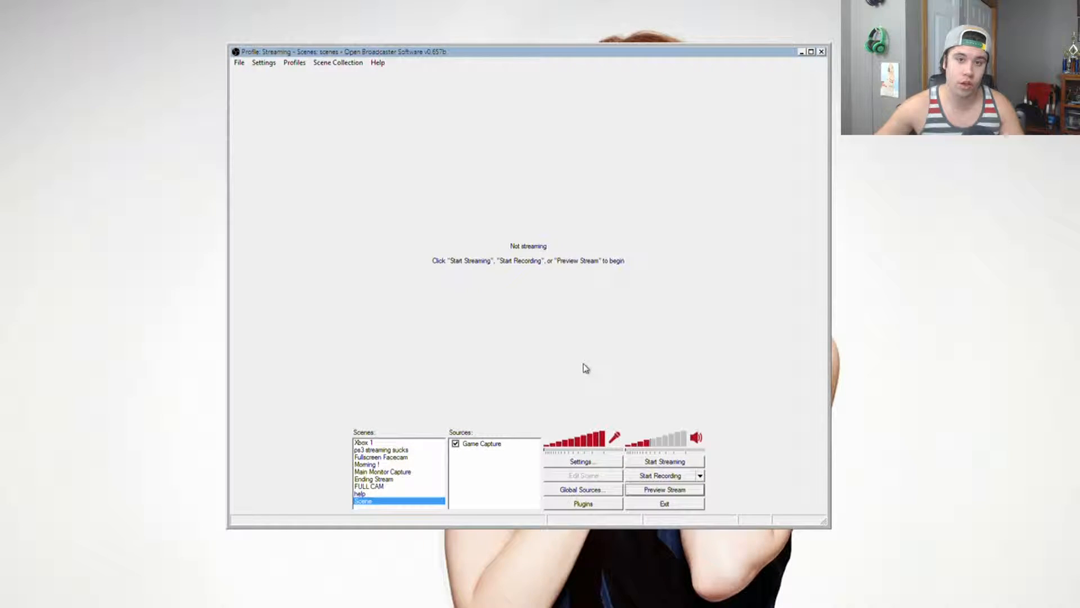
{"action": "right_click", "coordinate": [477, 459]}
{"action": "mouse_move", "coordinate": [500, 469]}
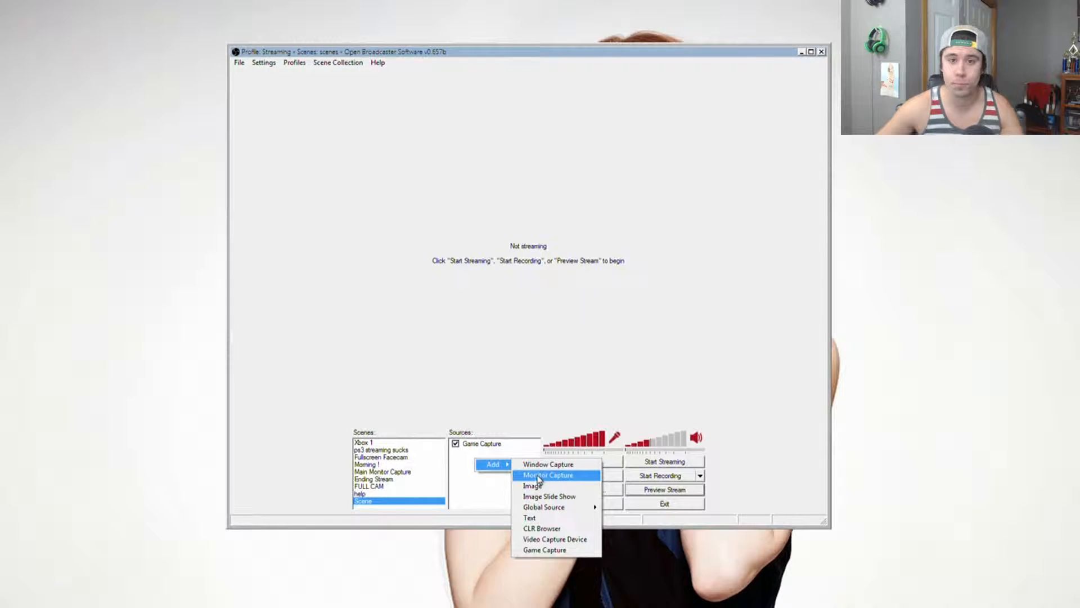
{"action": "left_click", "coordinate": [491, 483]}
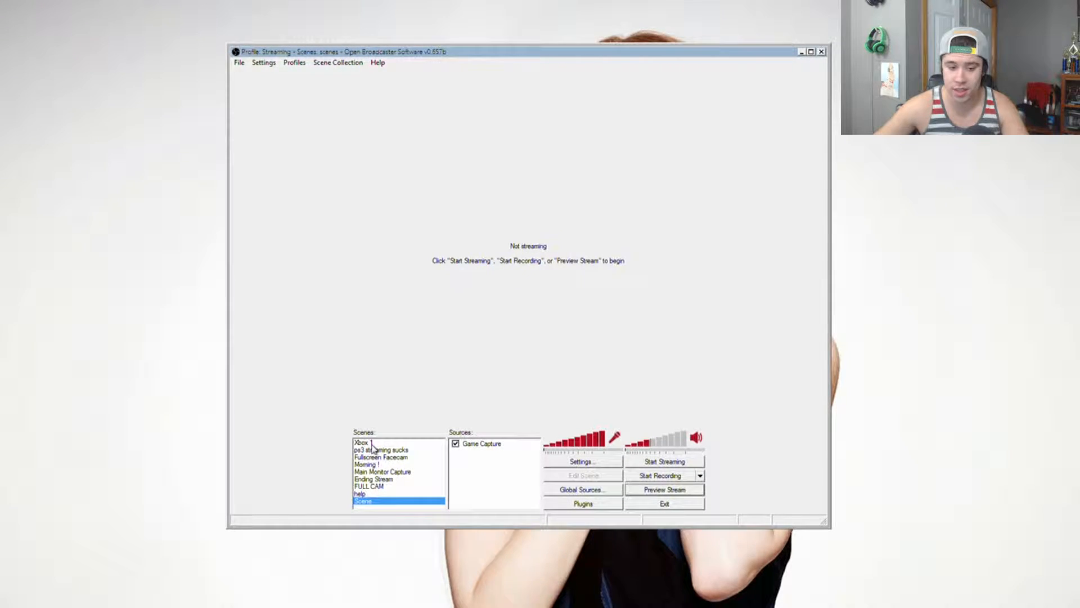
Add a Monitor Capture source under its default name, capturing monitor 1 with the default settings.
{"action": "right_click", "coordinate": [464, 459]}
{"action": "mouse_move", "coordinate": [482, 462]}
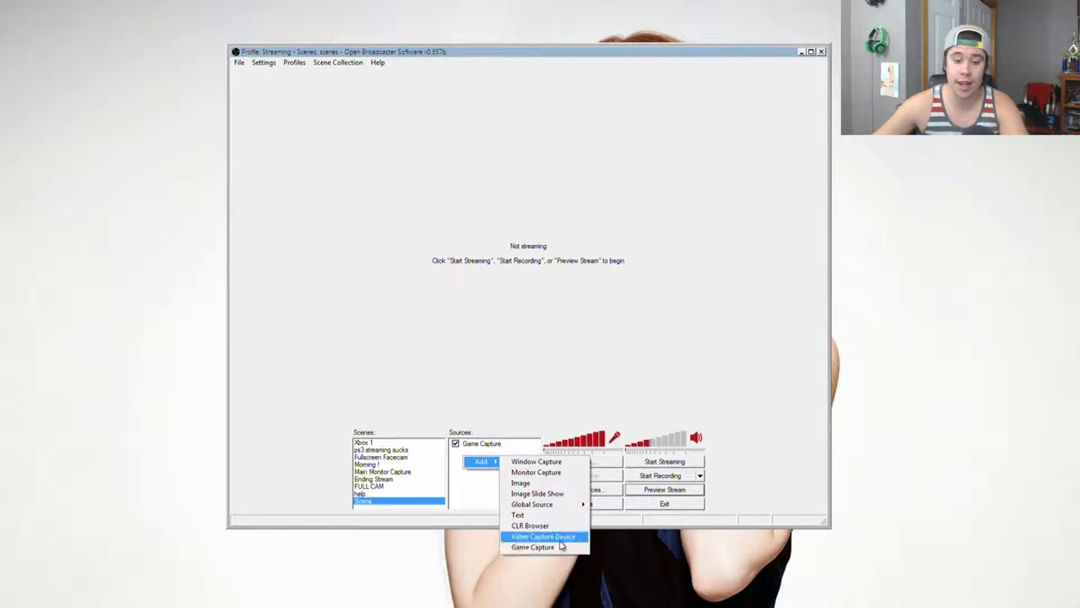
{"action": "left_click", "coordinate": [548, 476]}
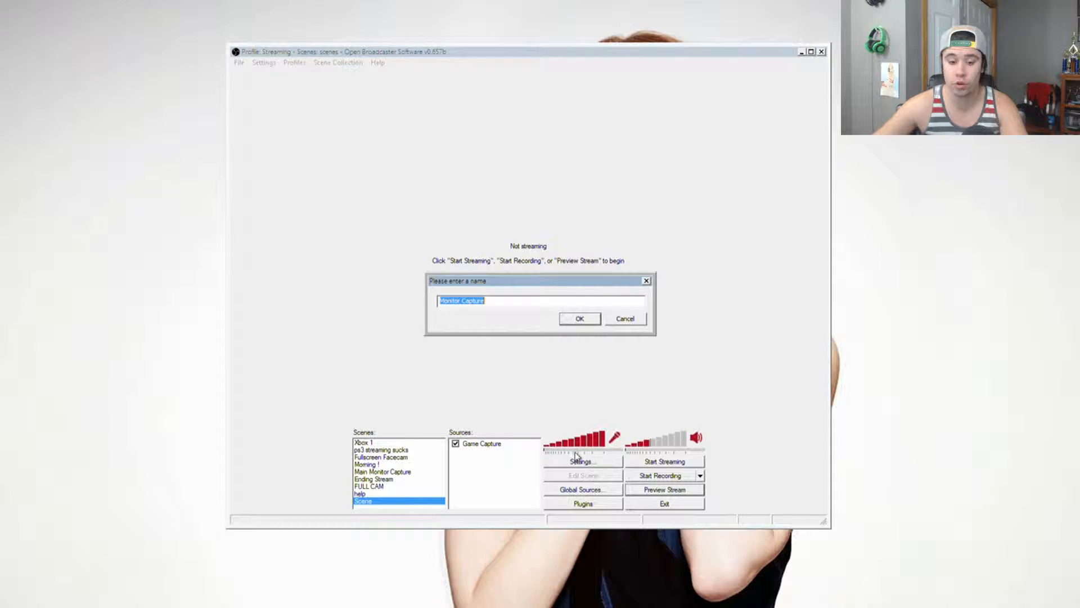
{"action": "left_click", "coordinate": [580, 319]}
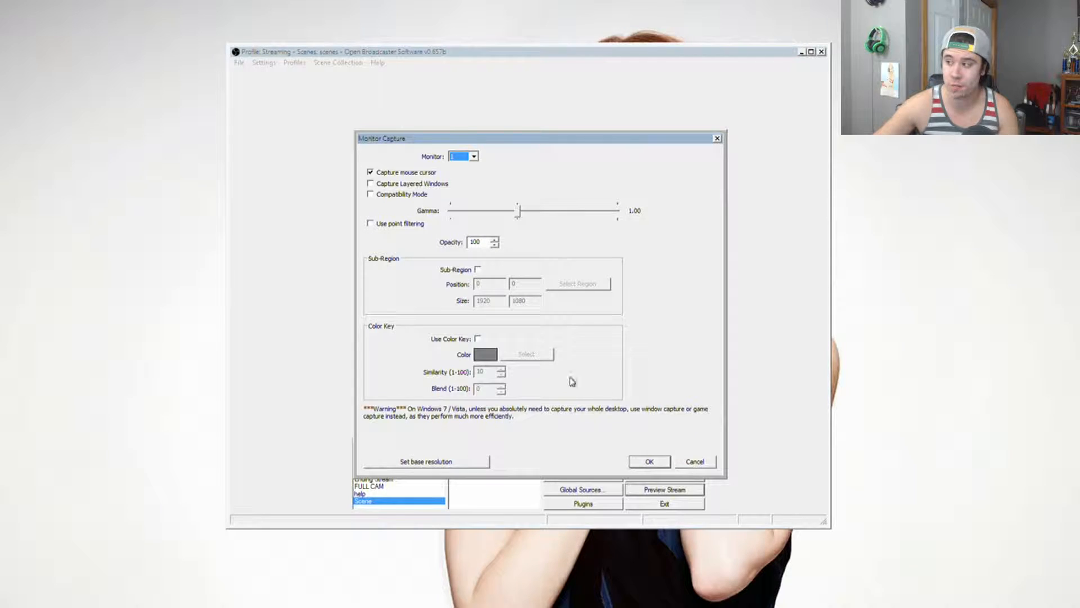
{"action": "left_click", "coordinate": [664, 465]}
Disable the Game Capture source and run a stream preview of the monitor capture, stopping it after checking the picture.
{"action": "left_click", "coordinate": [456, 453]}
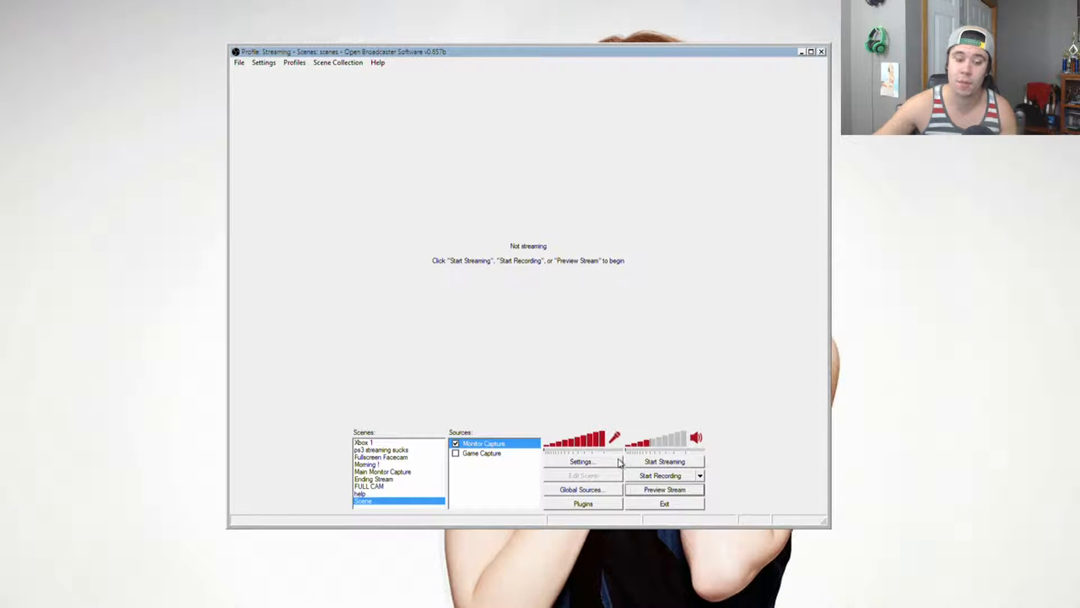
{"action": "left_click", "coordinate": [670, 491]}
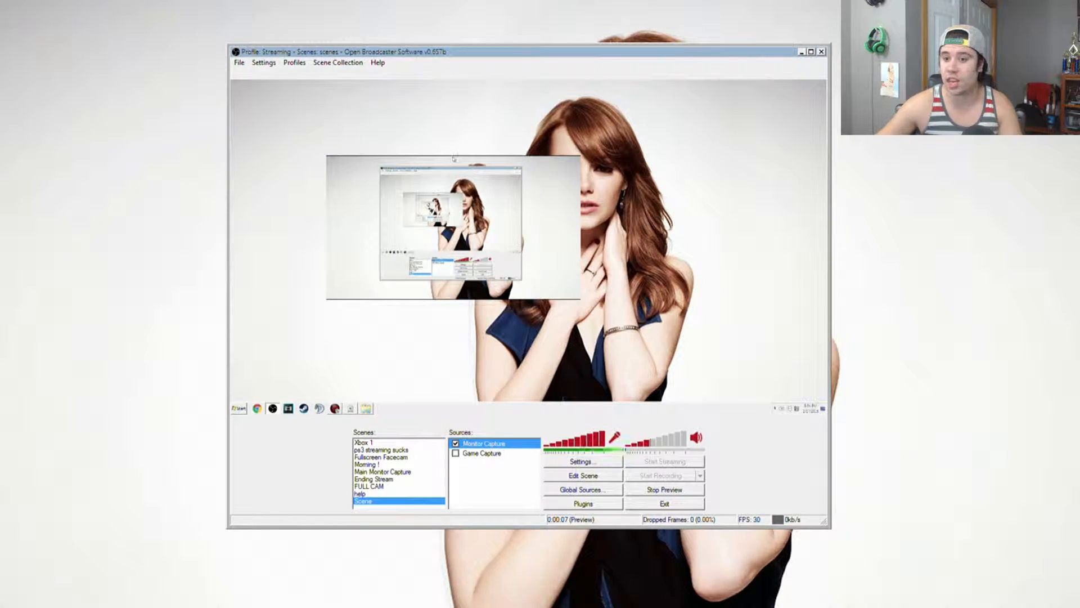
{"action": "left_click", "coordinate": [665, 489]}
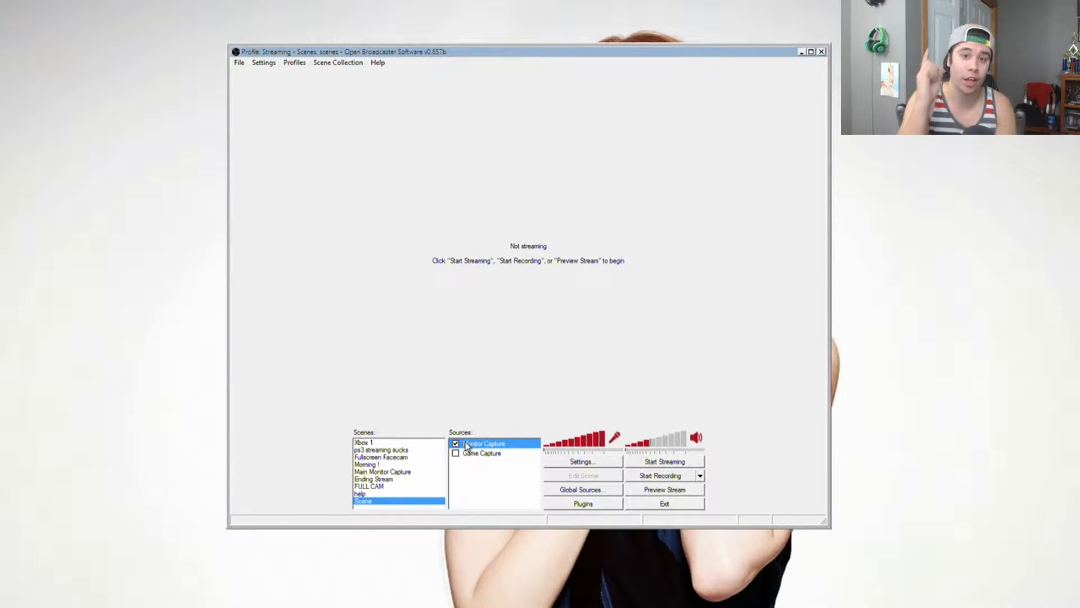
Disable the Monitor Capture source in the new scene.
{"action": "left_click", "coordinate": [503, 481]}
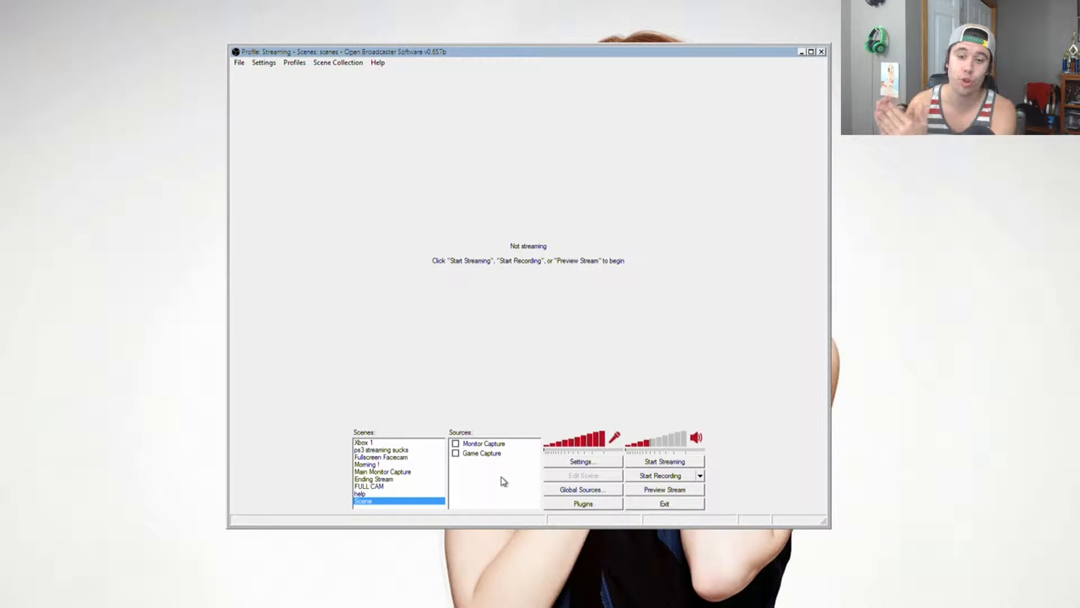
{"action": "left_click_drag", "start_coordinate": [482, 52], "coordinate": [480, 53]}
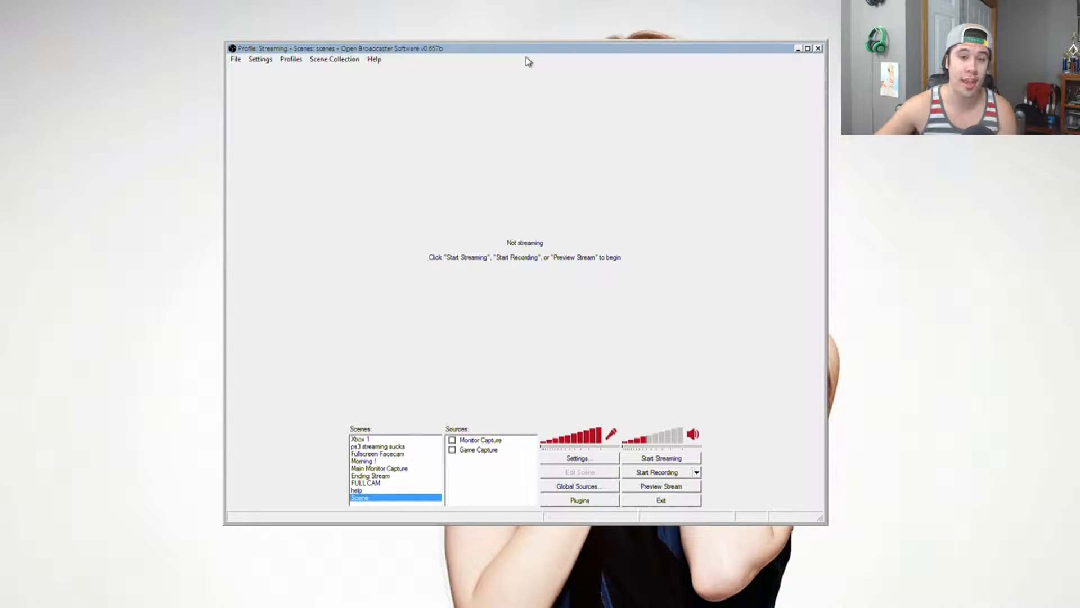
{"action": "left_click_drag", "start_coordinate": [536, 50], "coordinate": [542, 48]}
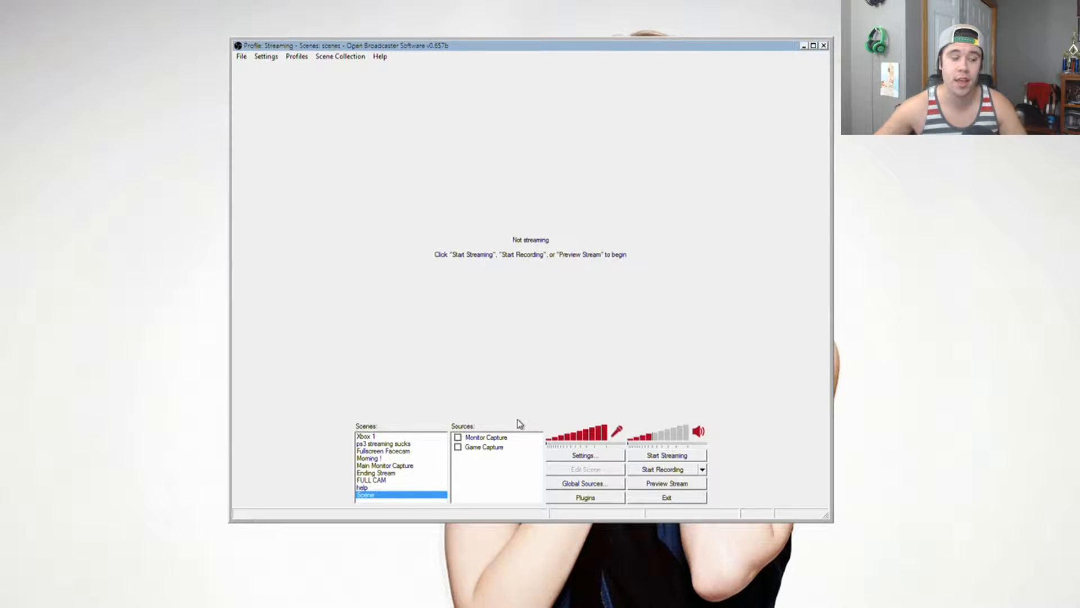
Create a Video Capture Device source under its default name and open its device settings.
{"action": "right_click", "coordinate": [471, 464]}
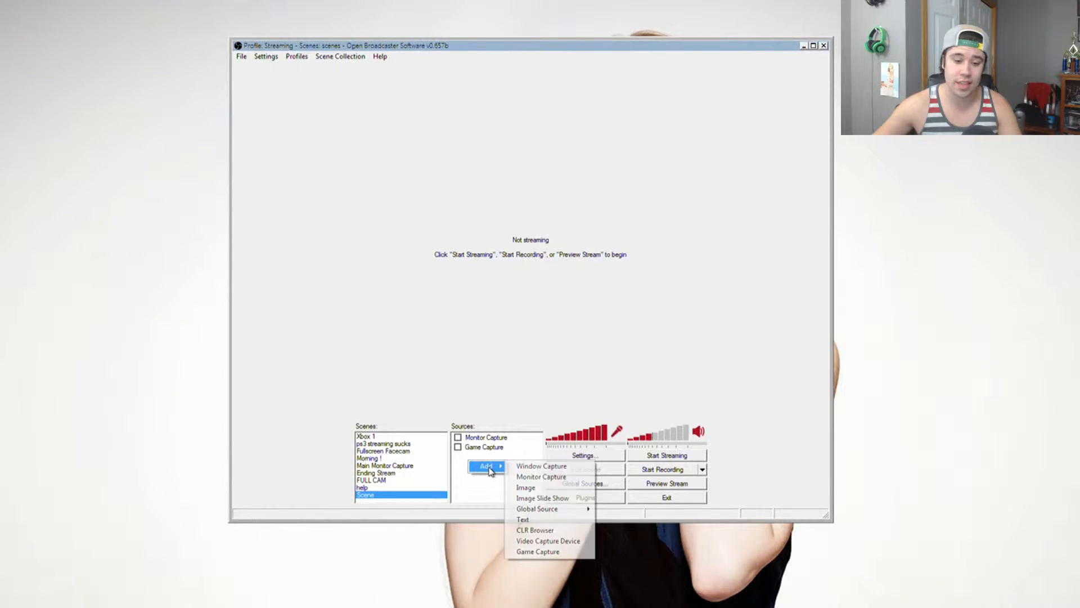
{"action": "key", "text": "Escape"}
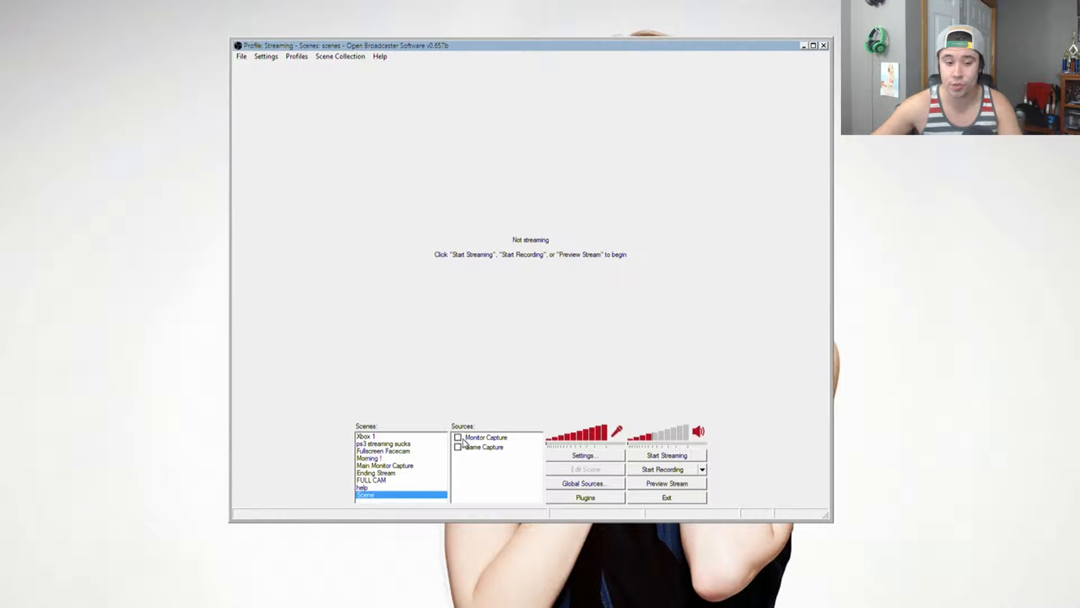
{"action": "right_click", "coordinate": [470, 461]}
{"action": "mouse_move", "coordinate": [495, 471]}
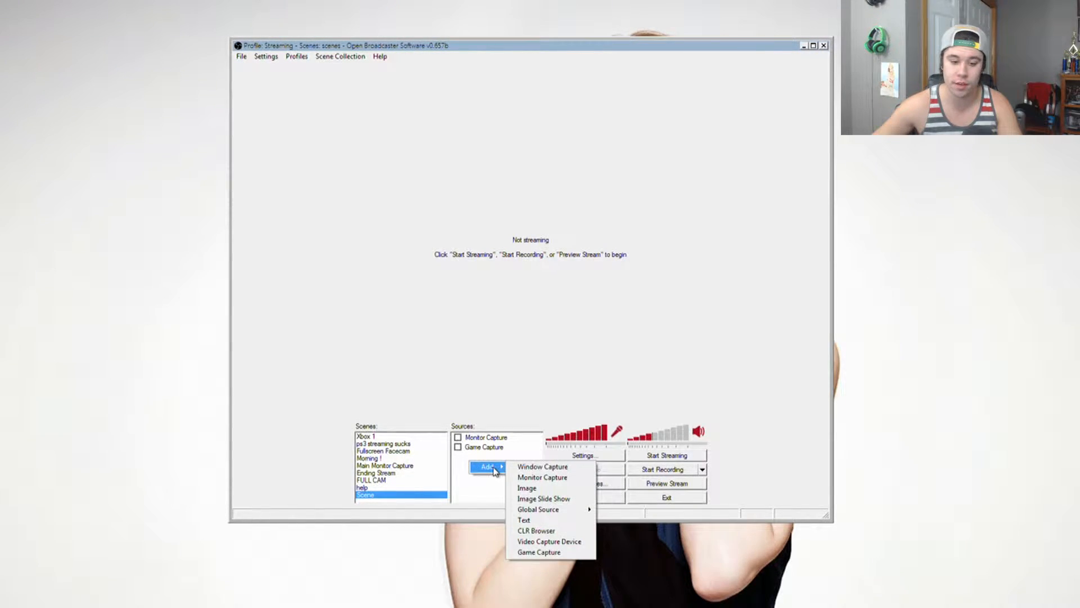
{"action": "left_click", "coordinate": [540, 543]}
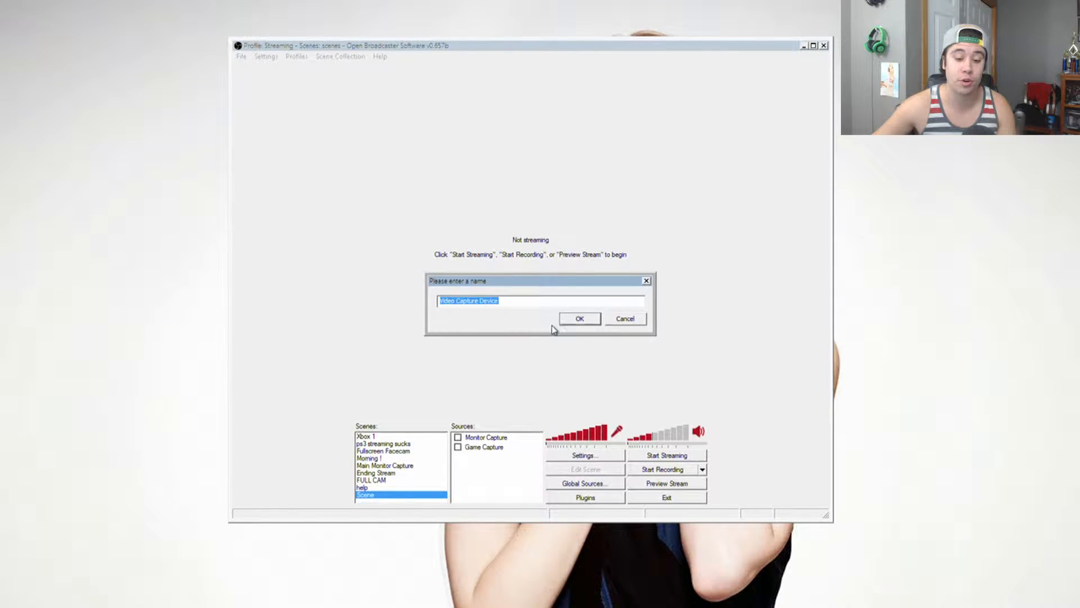
{"action": "left_click", "coordinate": [580, 319]}
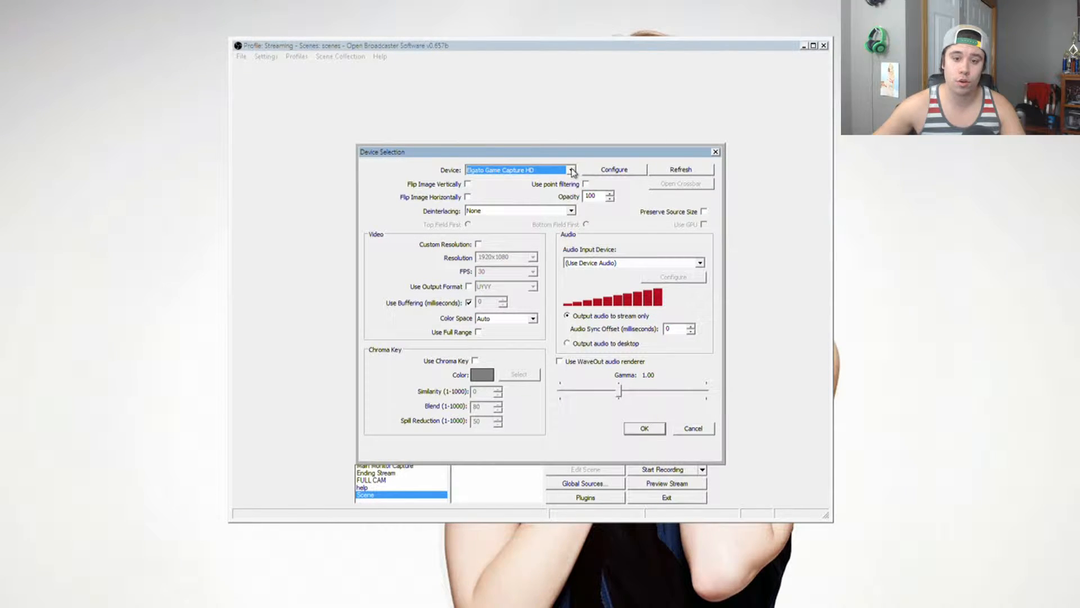
Set the video capture source's device to AVerMedia HD Capture C985 Bus 2 with custom resolution enabled at 1920x1080 and 30 FPS.
{"action": "left_click", "coordinate": [571, 170]}
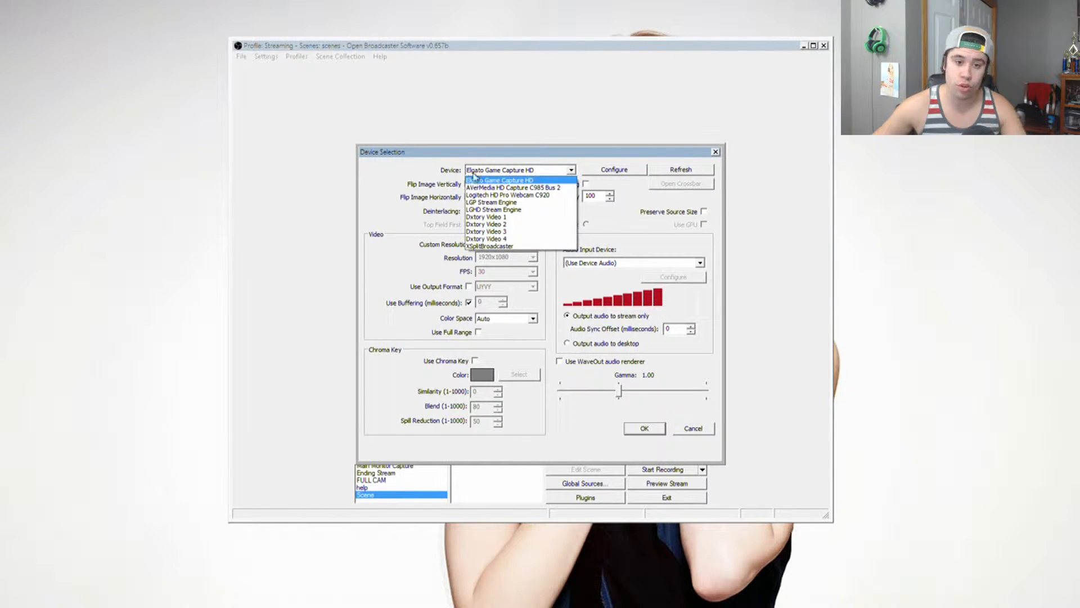
{"action": "left_click", "coordinate": [541, 191]}
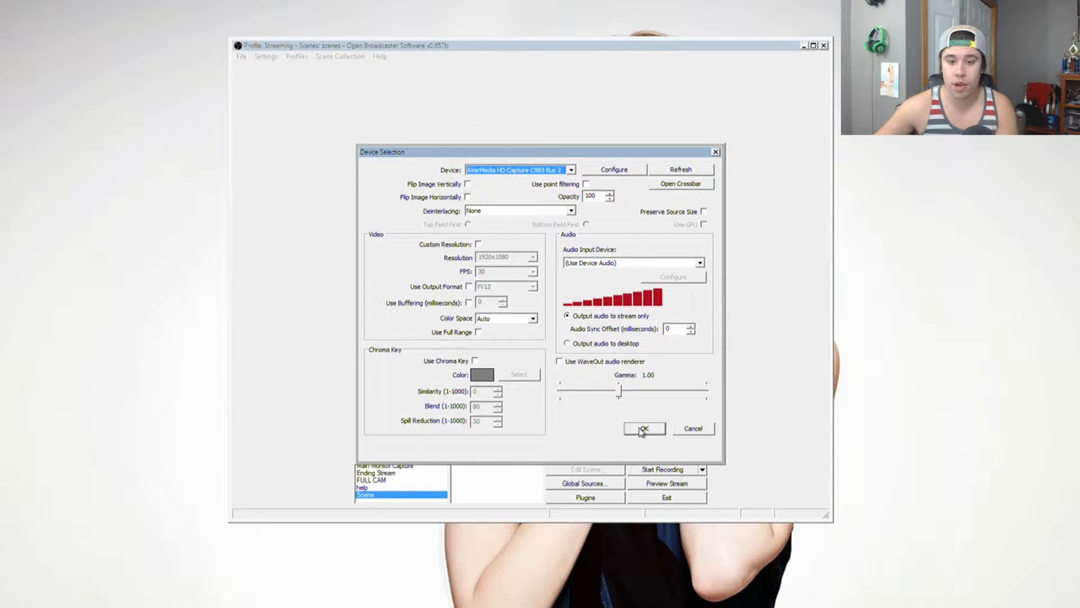
{"action": "left_click", "coordinate": [478, 244]}
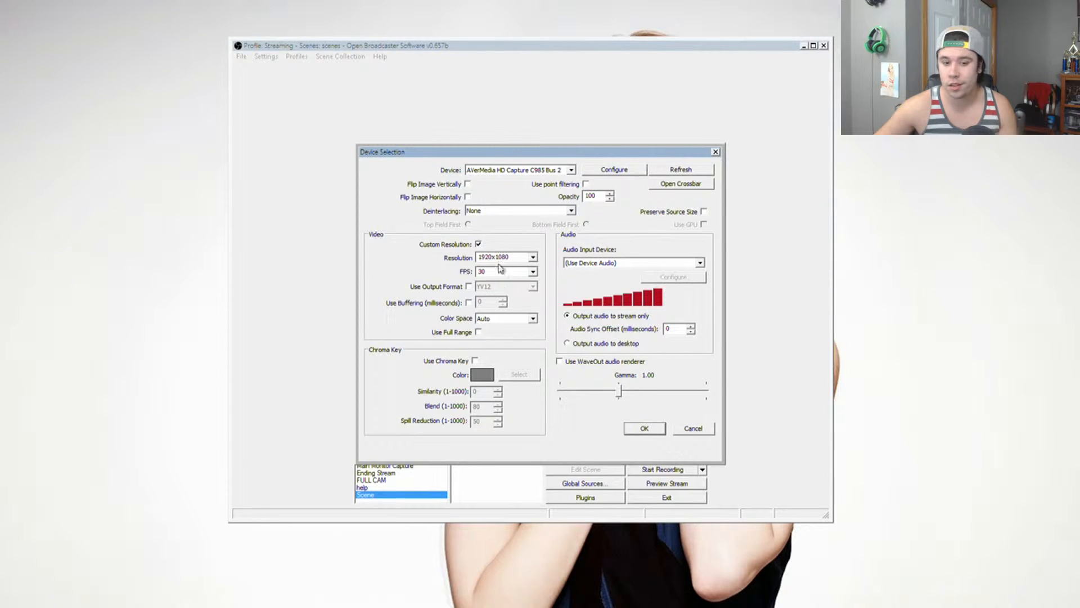
{"action": "left_click", "coordinate": [489, 272]}
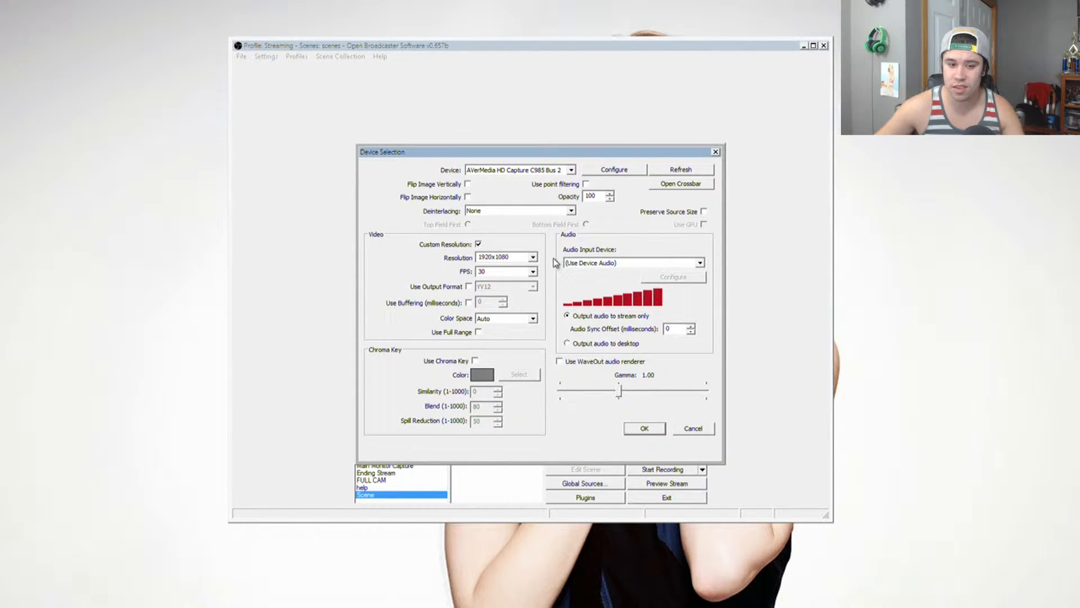
{"action": "left_click", "coordinate": [571, 170]}
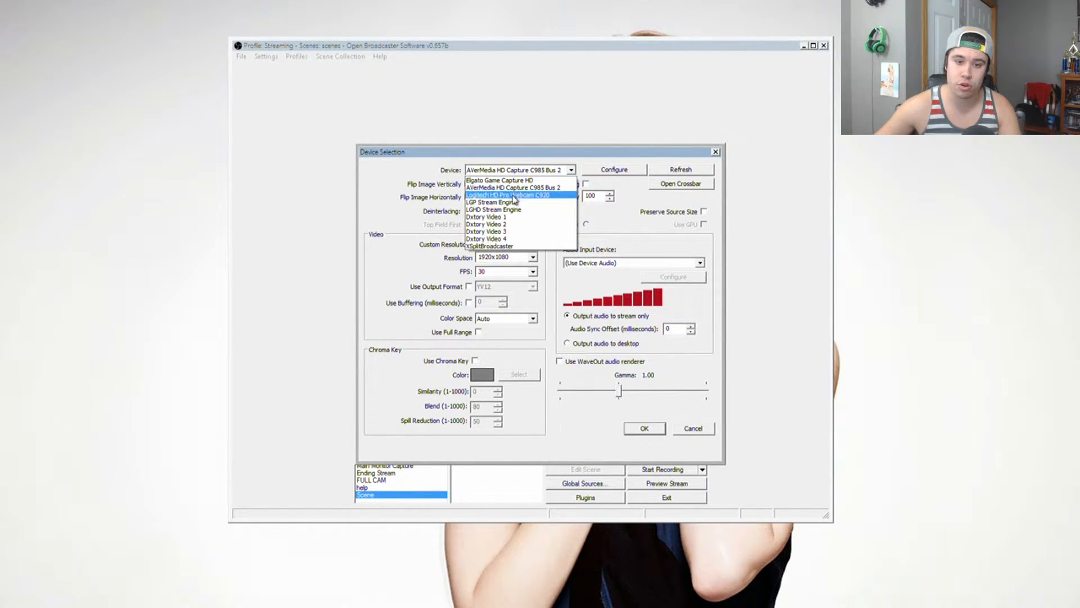
{"action": "left_click", "coordinate": [455, 172]}
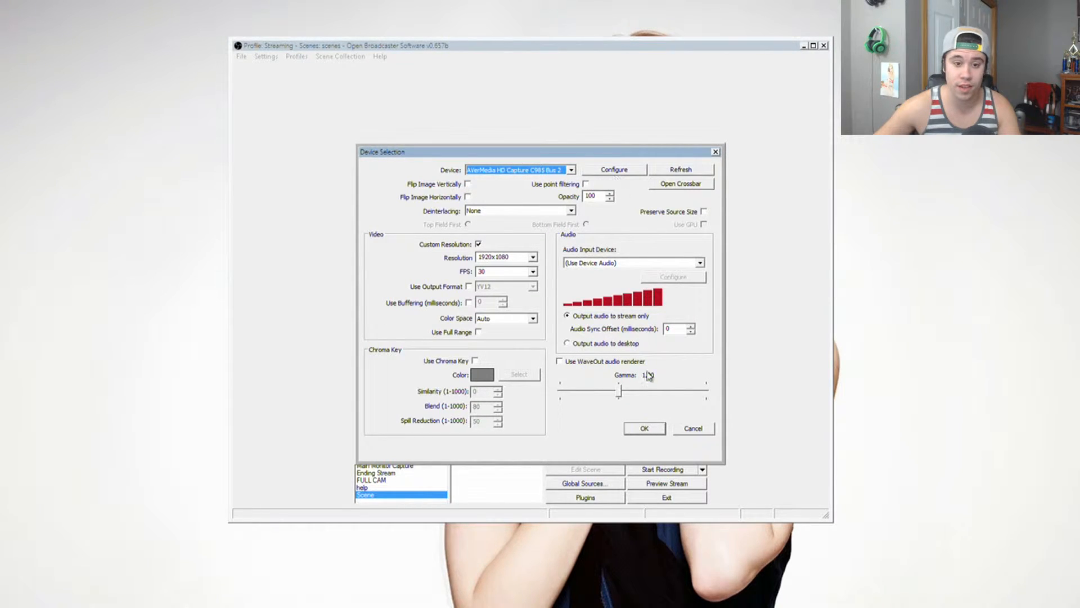
{"action": "left_click", "coordinate": [652, 430]}
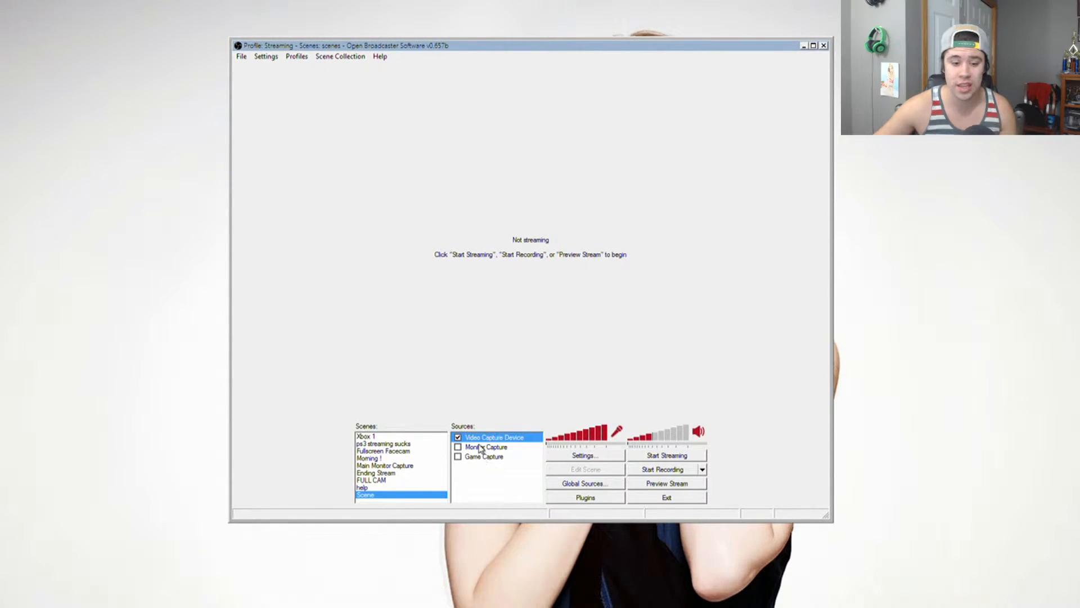
In the audio settings, choose Line In (2- Scarlett Solo) as the microphone/auxiliary audio device and apply the settings.
{"action": "left_click", "coordinate": [265, 57]}
{"action": "mouse_move", "coordinate": [241, 59]}
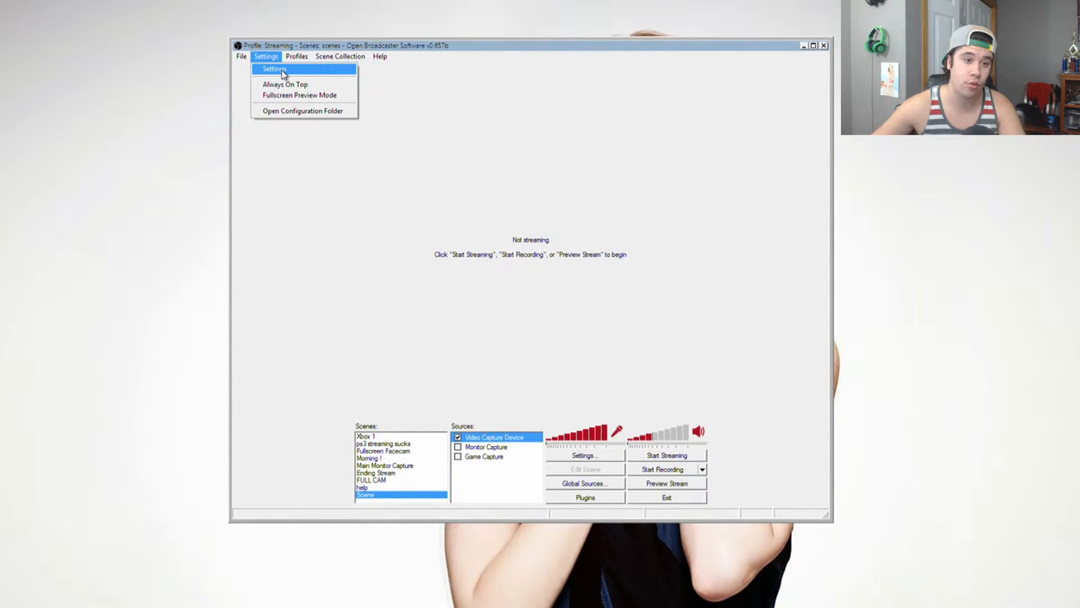
{"action": "left_click", "coordinate": [283, 74]}
{"action": "left_click_drag", "start_coordinate": [518, 119], "coordinate": [531, 103]}
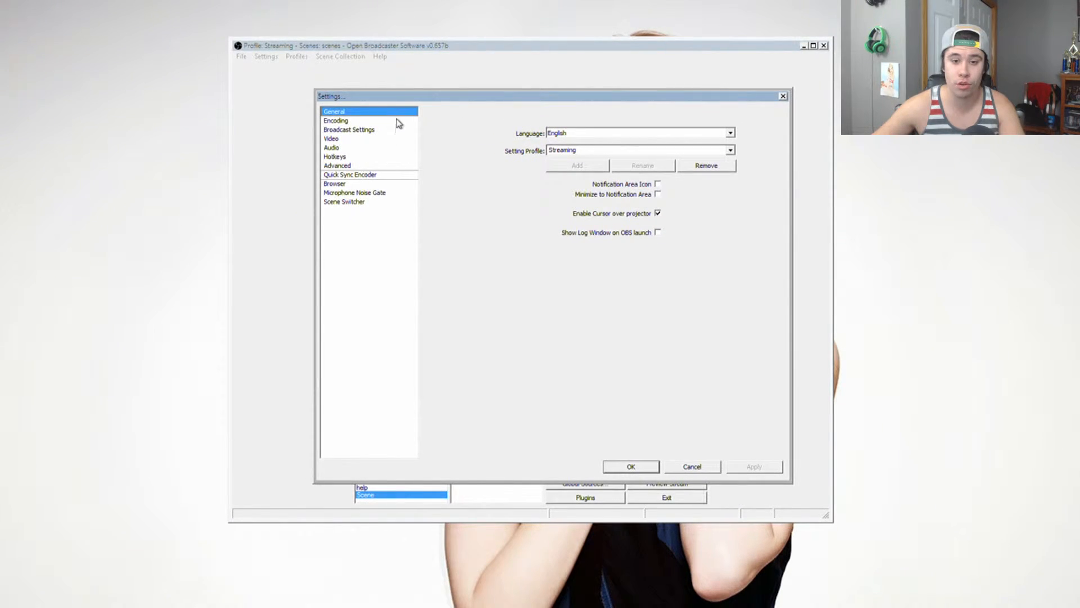
{"action": "left_click", "coordinate": [336, 148]}
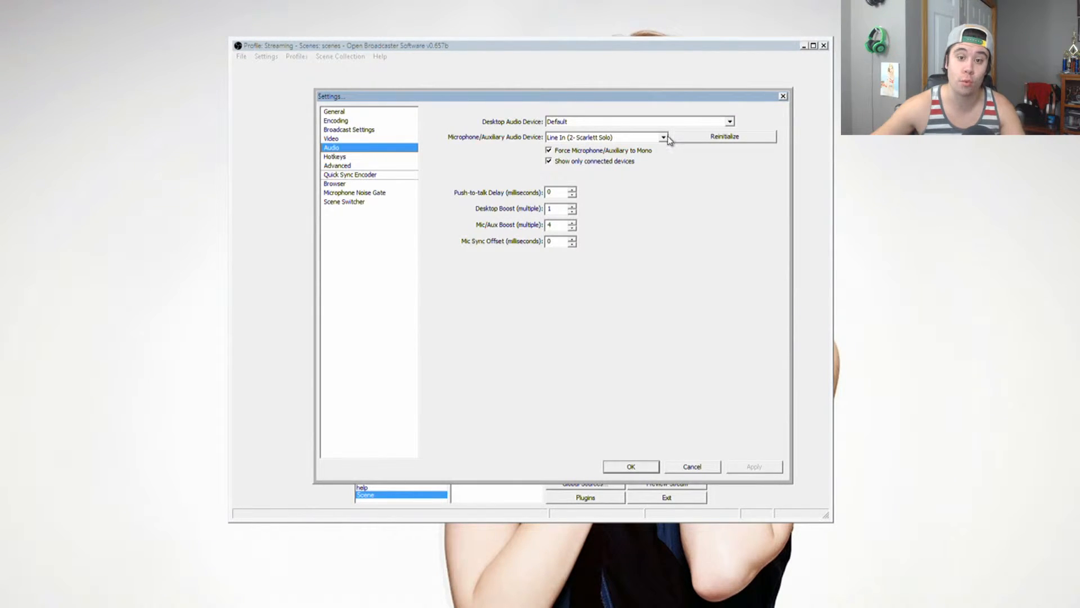
{"action": "left_click", "coordinate": [549, 161]}
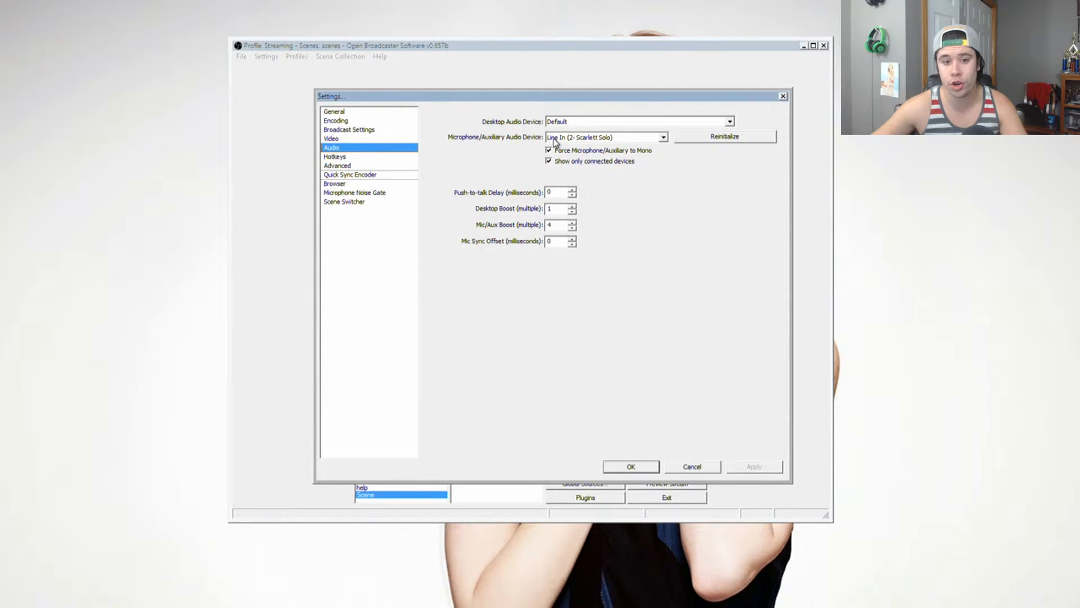
{"action": "left_click", "coordinate": [664, 138]}
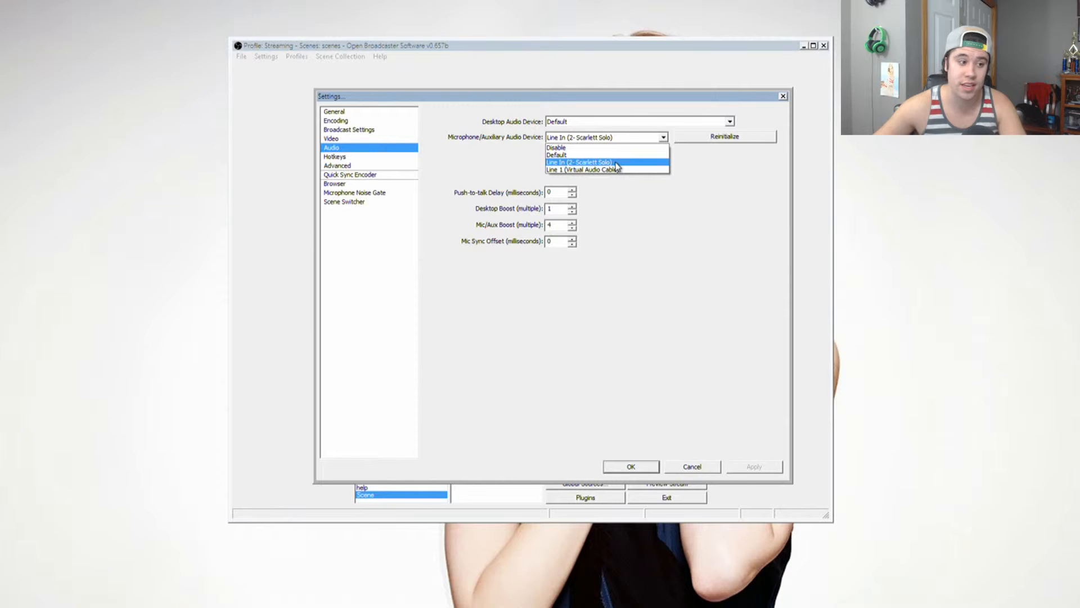
{"action": "left_click", "coordinate": [708, 174]}
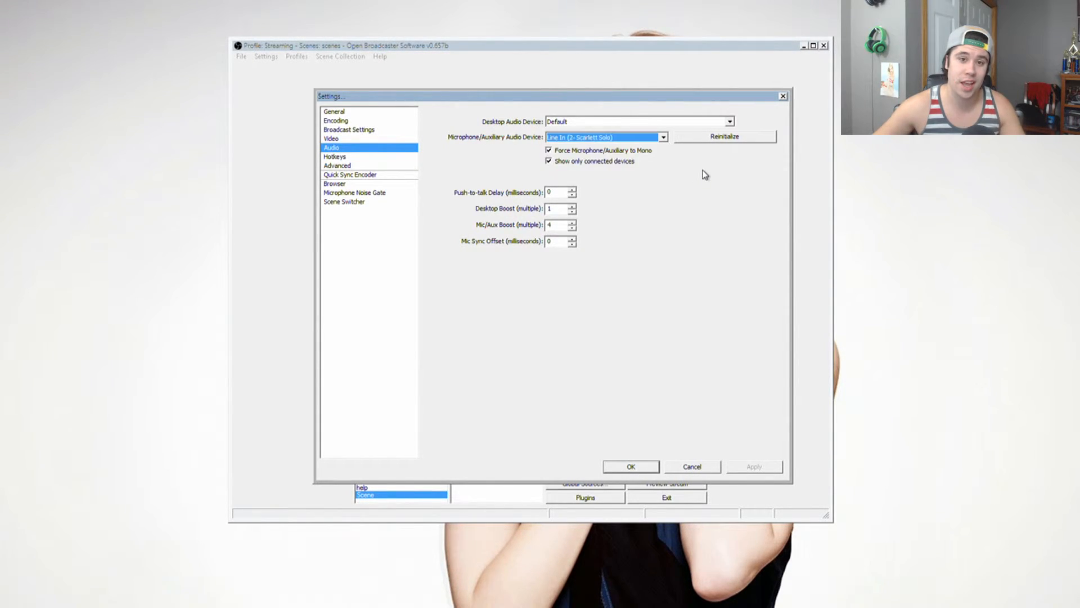
{"action": "left_click", "coordinate": [665, 137]}
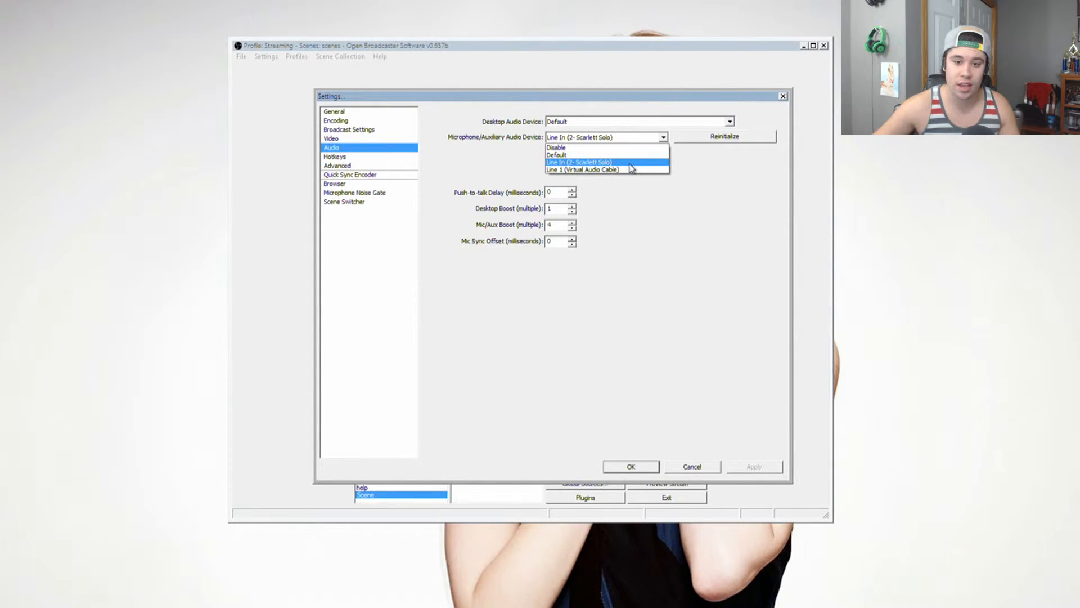
{"action": "left_click", "coordinate": [604, 168]}
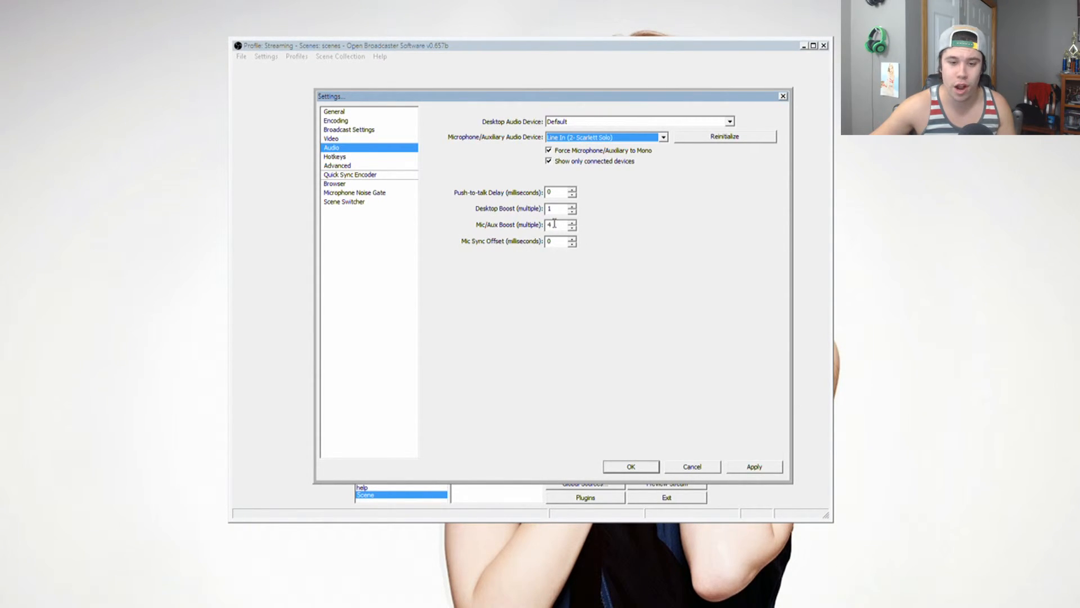
{"action": "left_click", "coordinate": [761, 468]}
{"action": "left_click", "coordinate": [633, 467]}
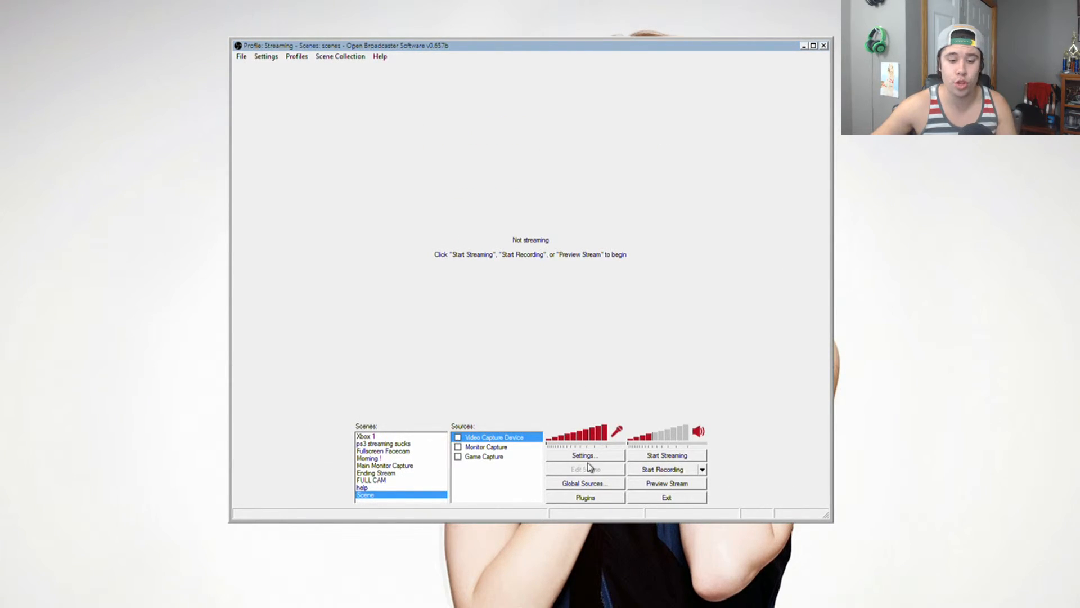
Run a stream preview with all sources disabled to check the microphone level, and stop it.
{"action": "left_click", "coordinate": [671, 486]}
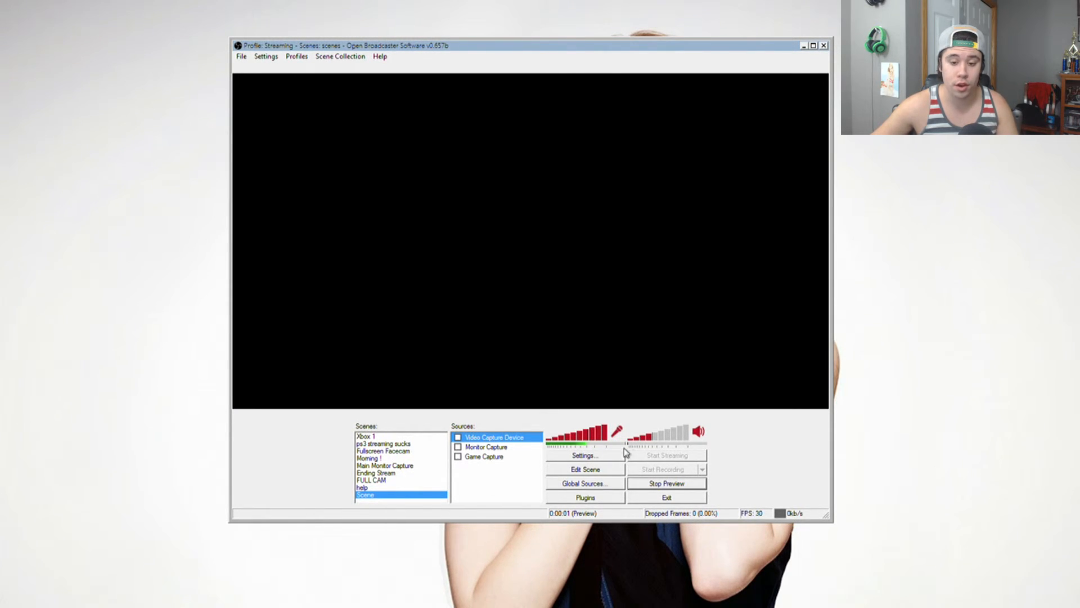
{"action": "left_click", "coordinate": [667, 484]}
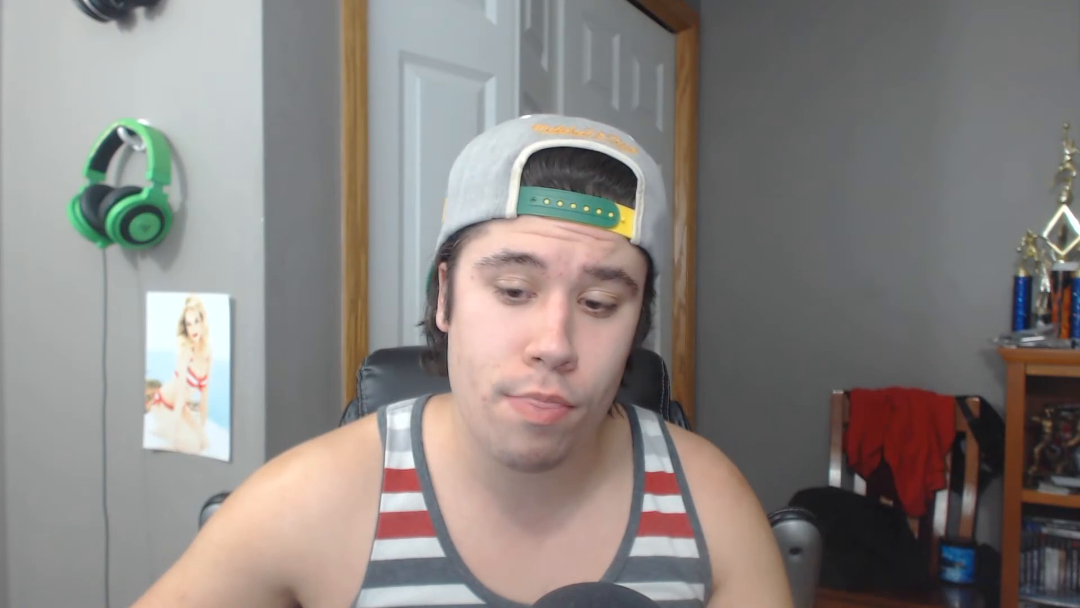